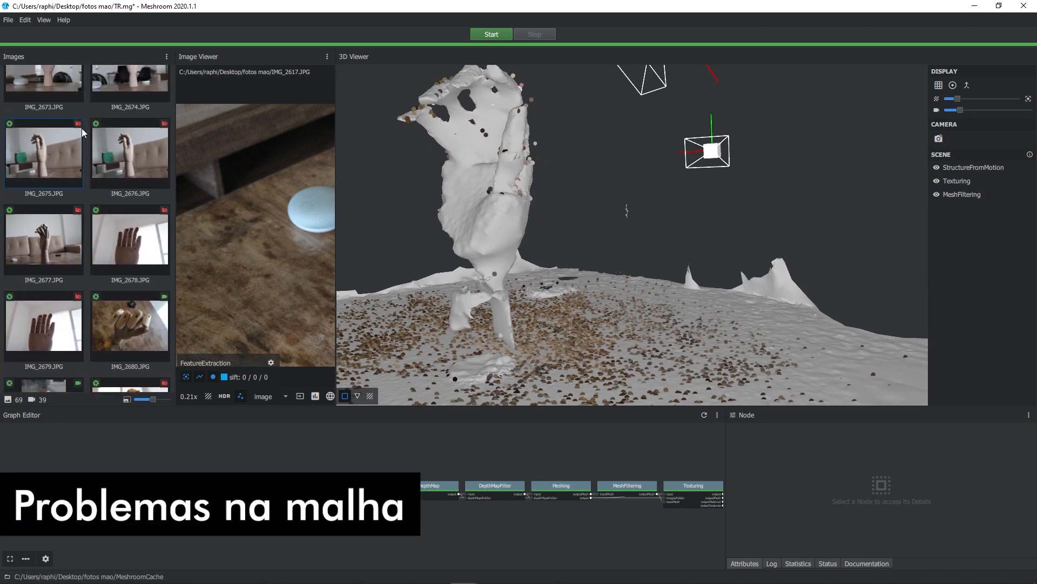
scroll(135, 141, up, 2)
scroll(146, 130, up, 5)
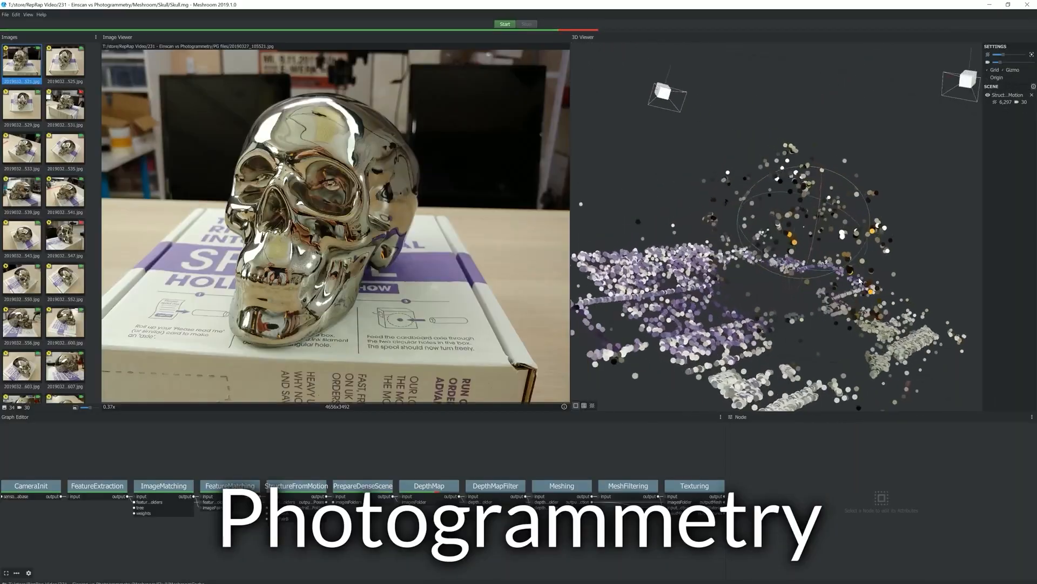
drag(859, 280, 541, 224)
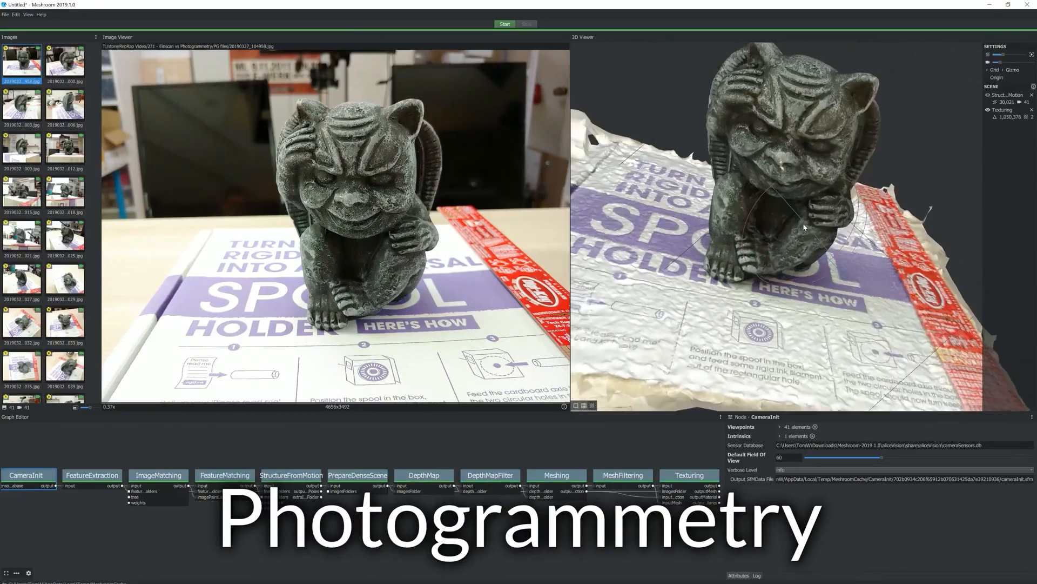
drag(804, 228, 622, 194)
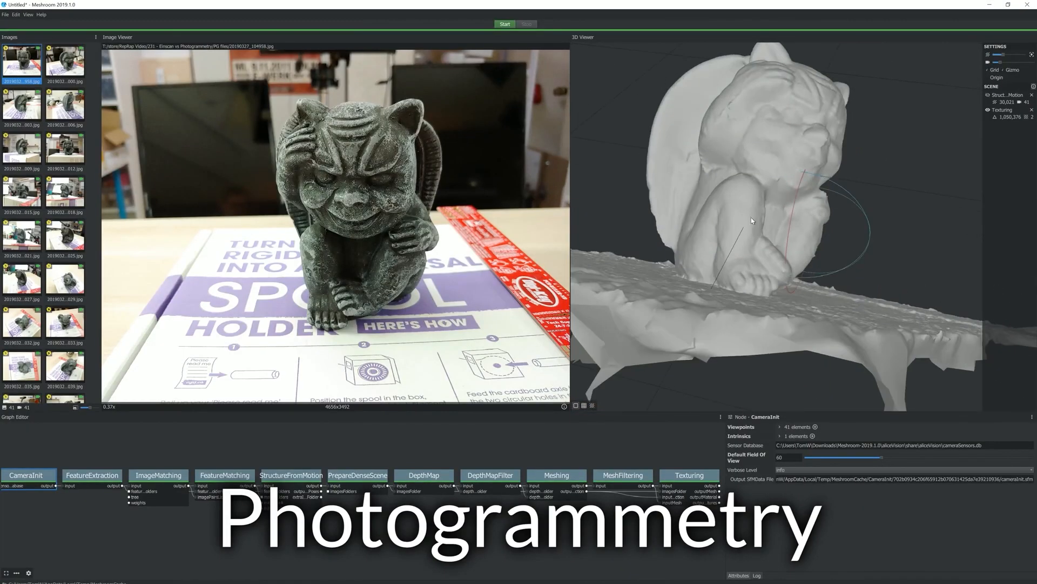
drag(751, 220, 664, 60)
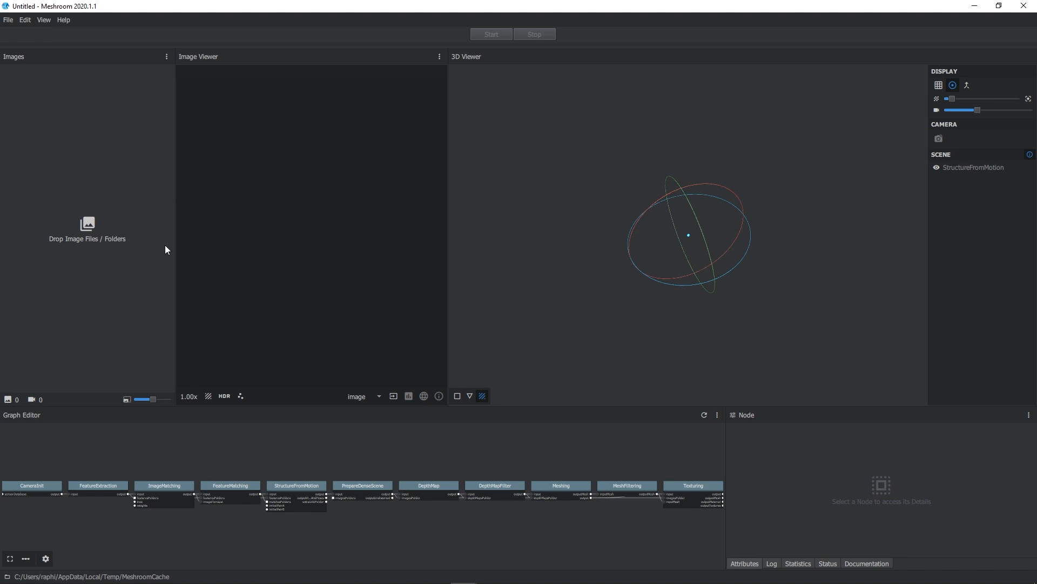
Switch to the Tesste folder in File Explorer and load all of its photos into Meshroom's image list.
key(alt+Tab)
key(alt+Tab)
key(Tab)
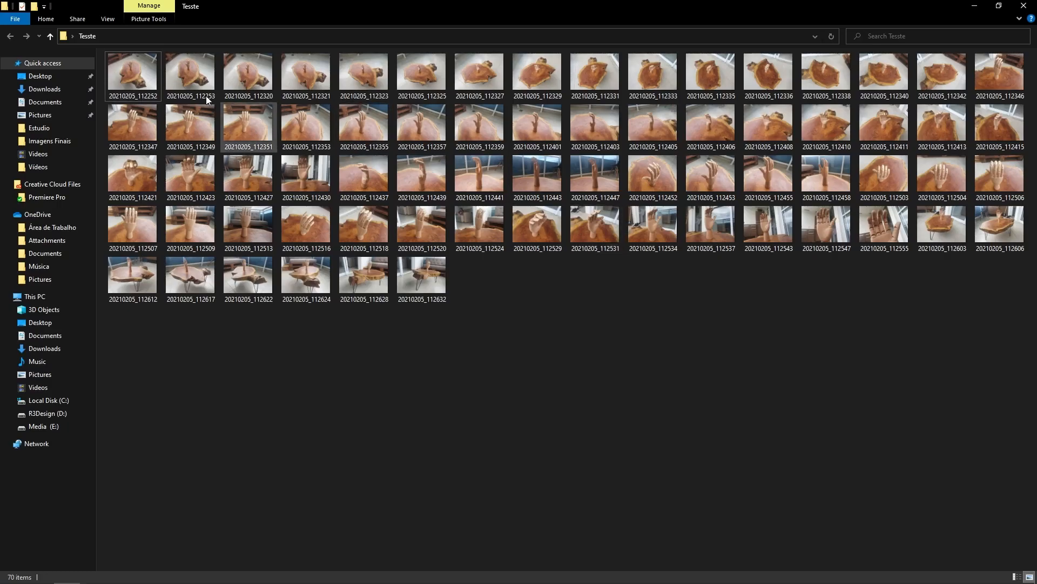
click(142, 76)
shift+click(439, 284)
drag(438, 284, 67, 217)
key(alt+Tab)
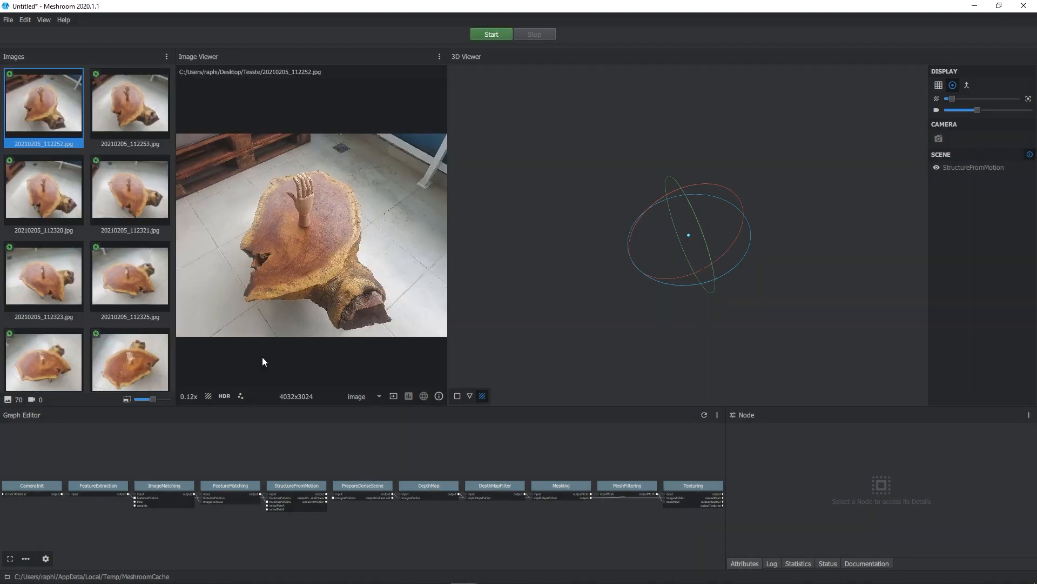
click(7, 20)
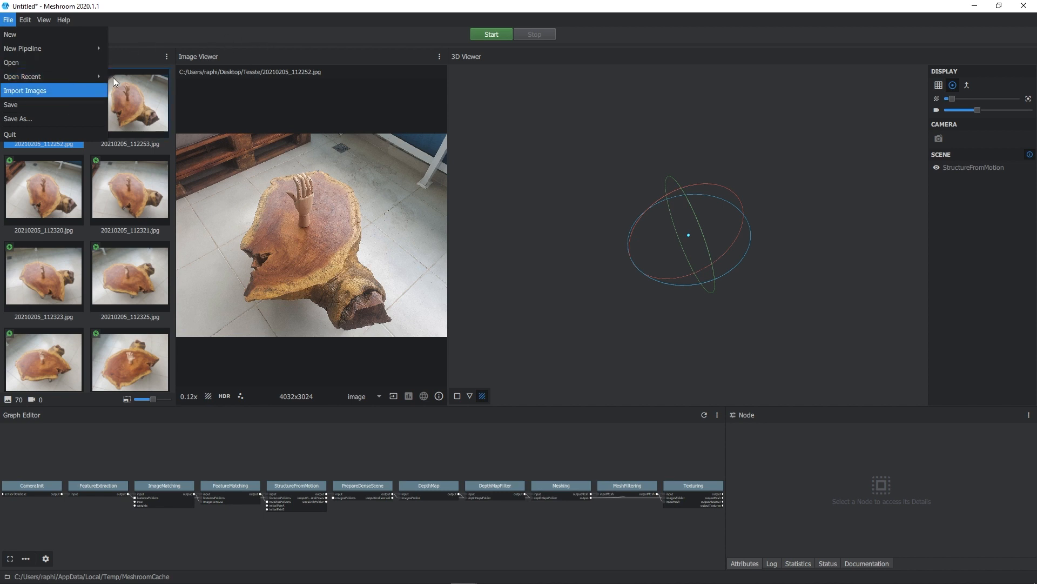
click(158, 37)
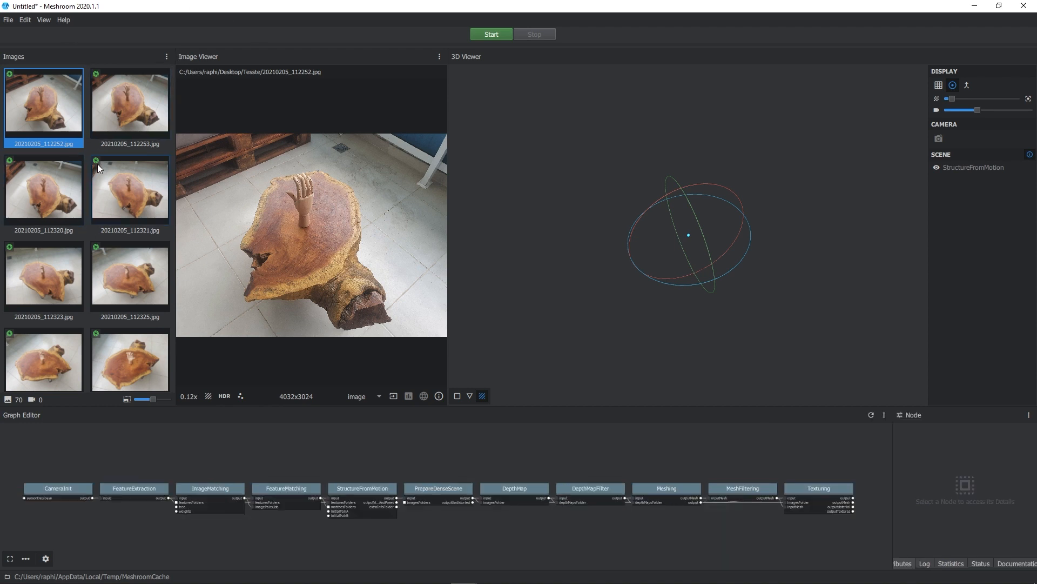
Review the attributes of the pipeline nodes CameraInit, StructureFromMotion, PrepareDenseScene, Meshing, MeshFiltering and Texturing.
mouse_move(95, 160)
click(37, 492)
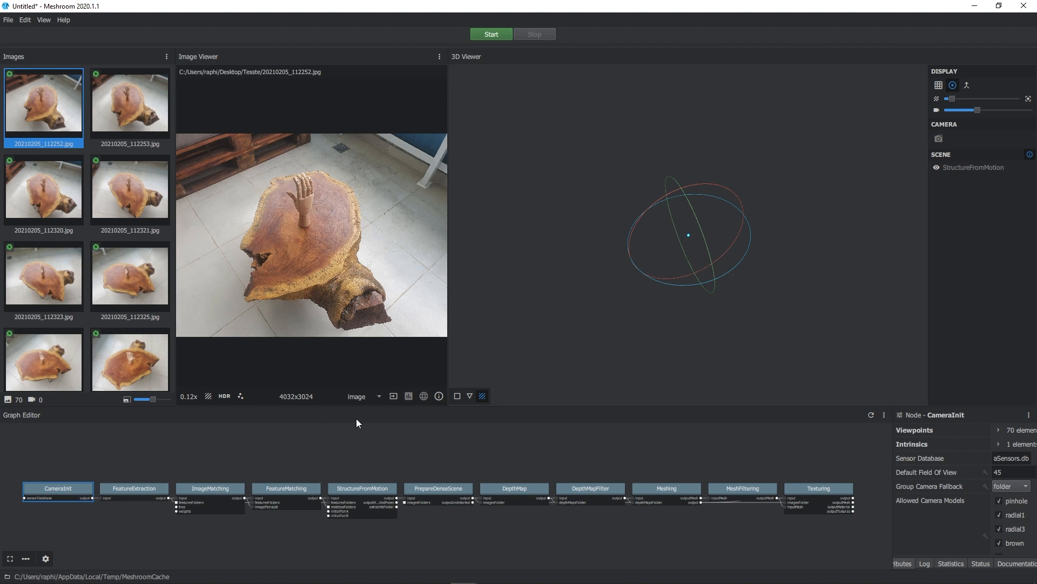
click(358, 450)
click(378, 490)
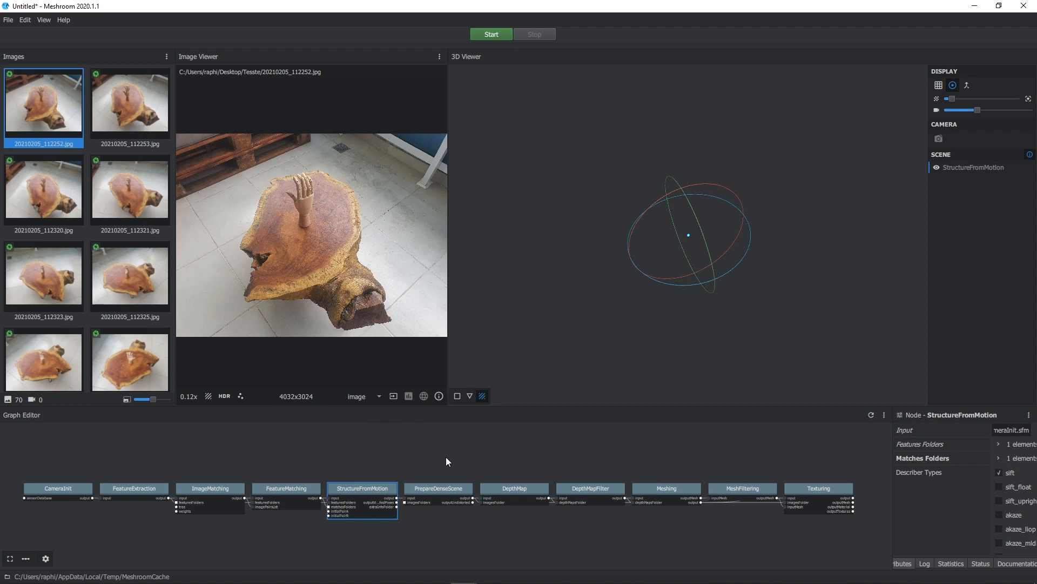
click(453, 489)
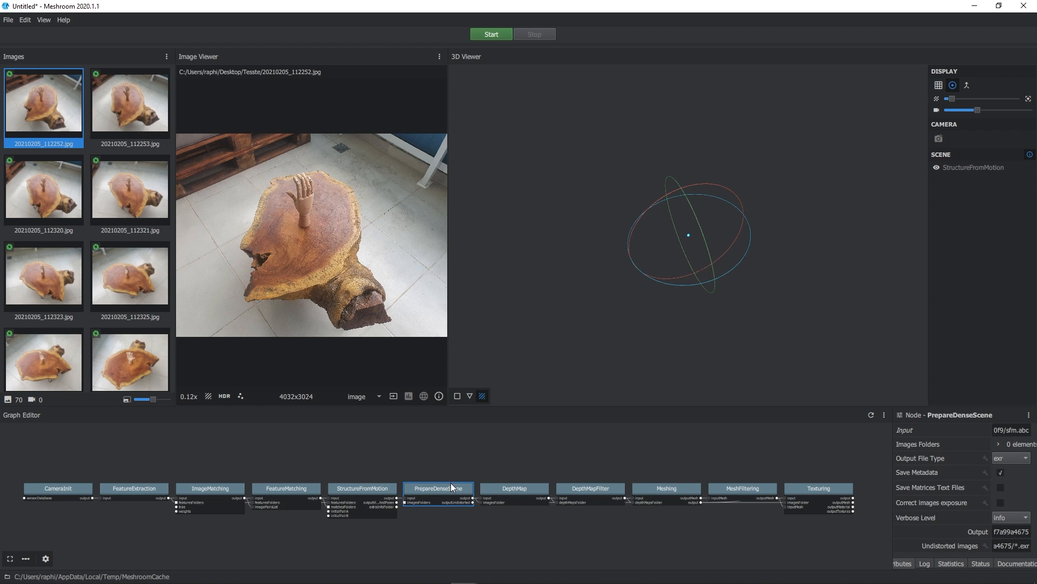
click(363, 501)
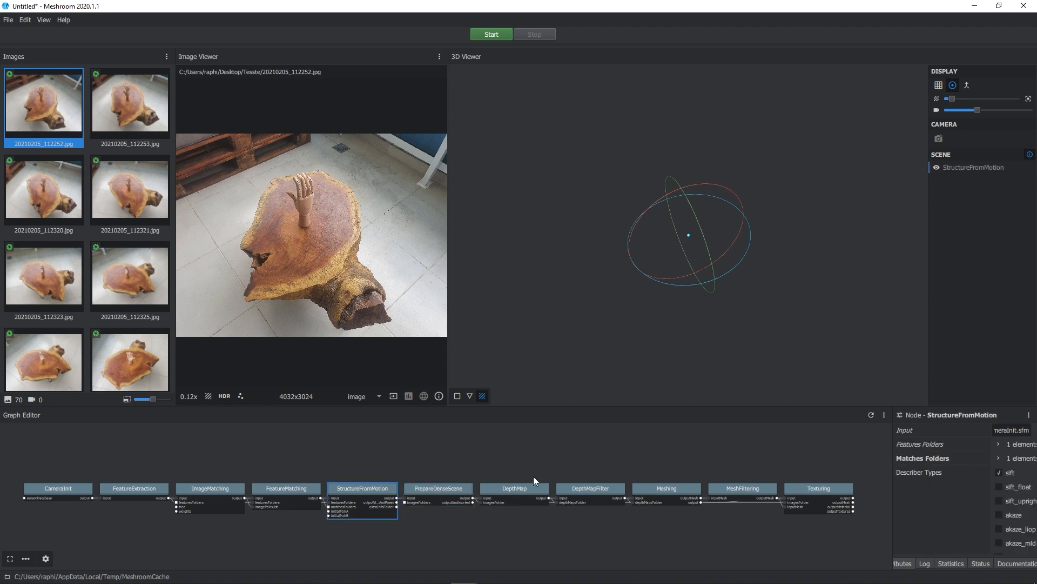
click(688, 491)
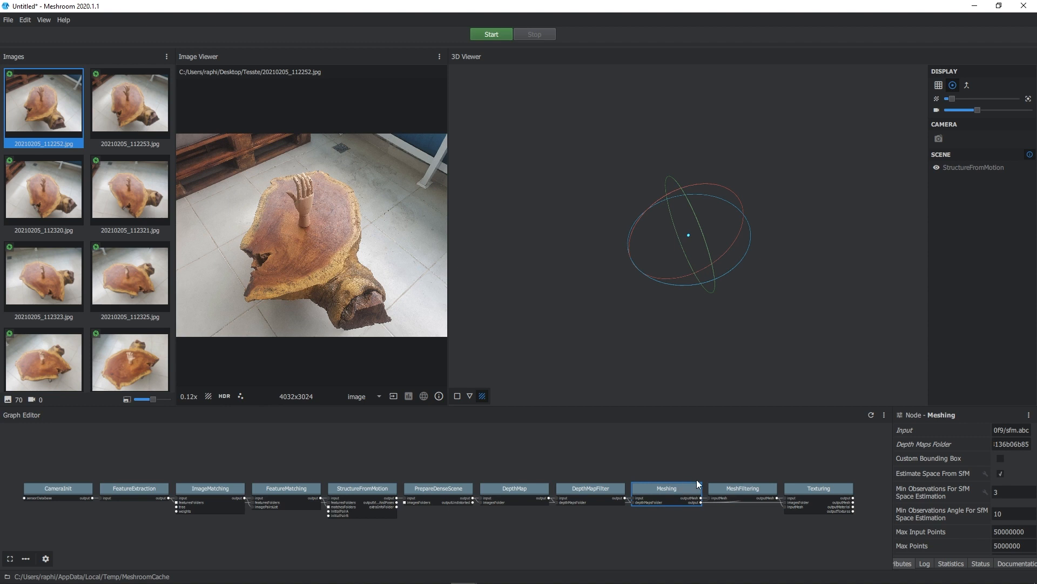
click(760, 491)
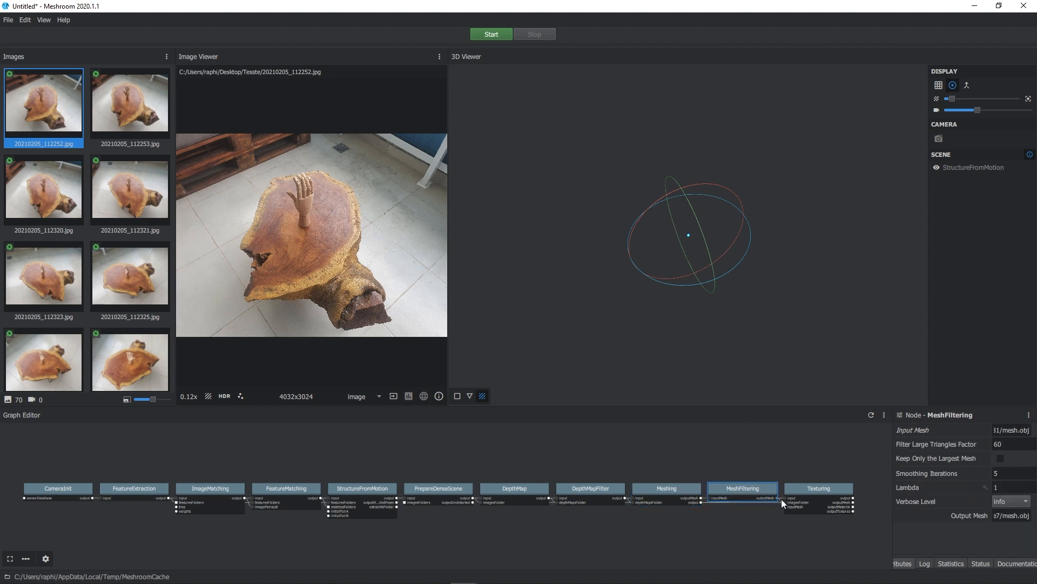
click(817, 496)
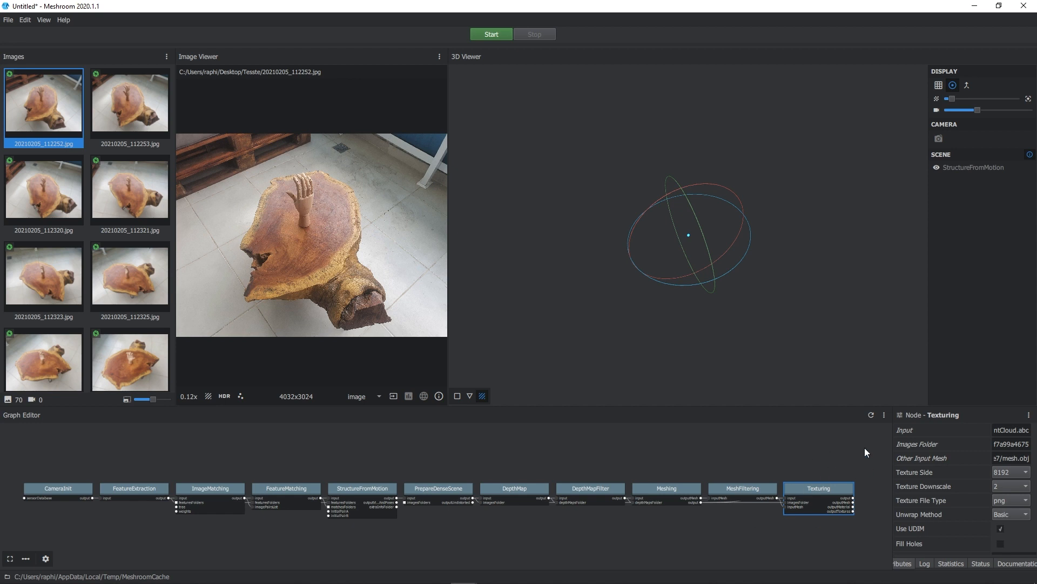
Widen the node attributes area so the Texturing node's settings can be read in full.
drag(893, 418, 861, 417)
drag(796, 415, 768, 416)
middle_drag(757, 425, 604, 460)
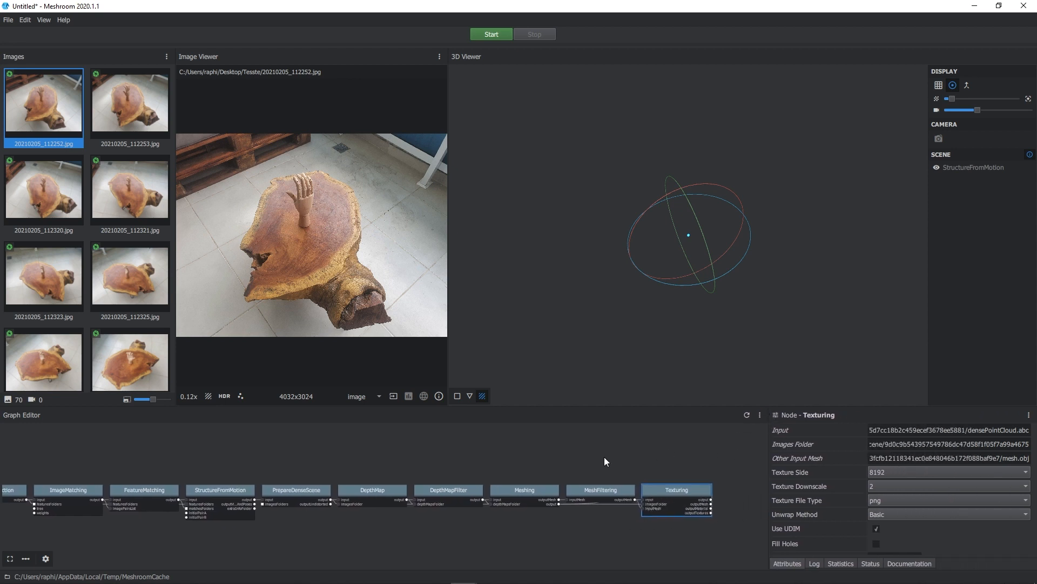
Examine the MeshFiltering and Meshing settings, including Min Observations For SfM Space Estimation, and browse the imported photos.
click(616, 498)
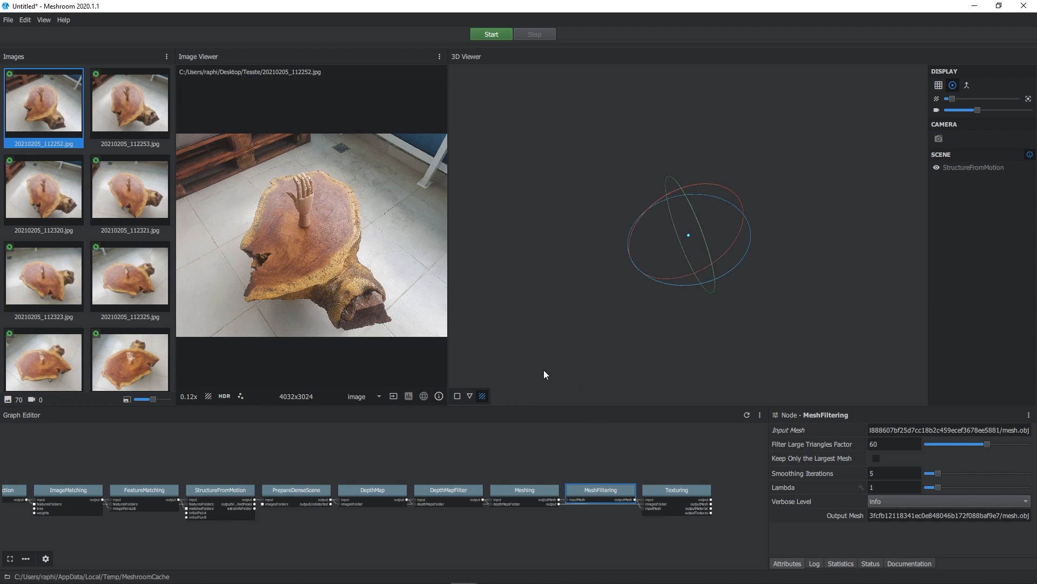
click(532, 492)
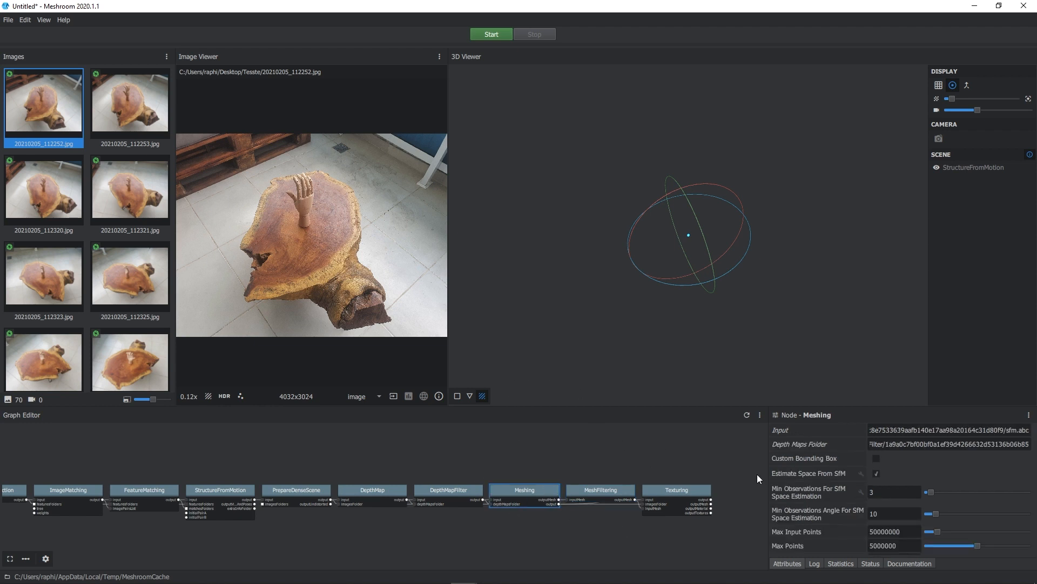
click(673, 494)
click(524, 491)
double_click(879, 491)
scroll(76, 266, down, 1)
scroll(75, 265, down, 5)
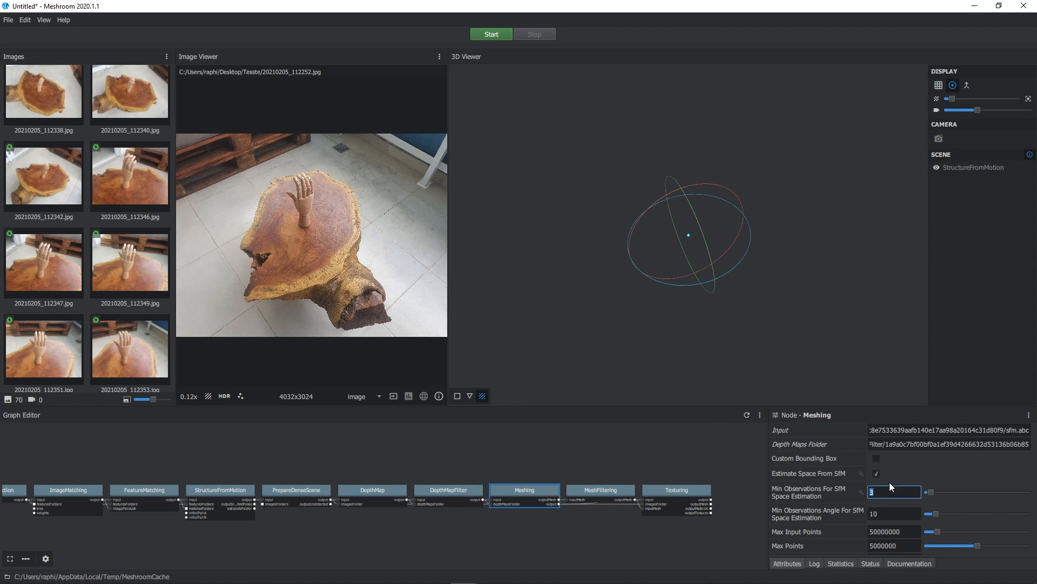
Check the available Texture Side sizes of the Texturing node and enable its Fill Holes option.
click(658, 492)
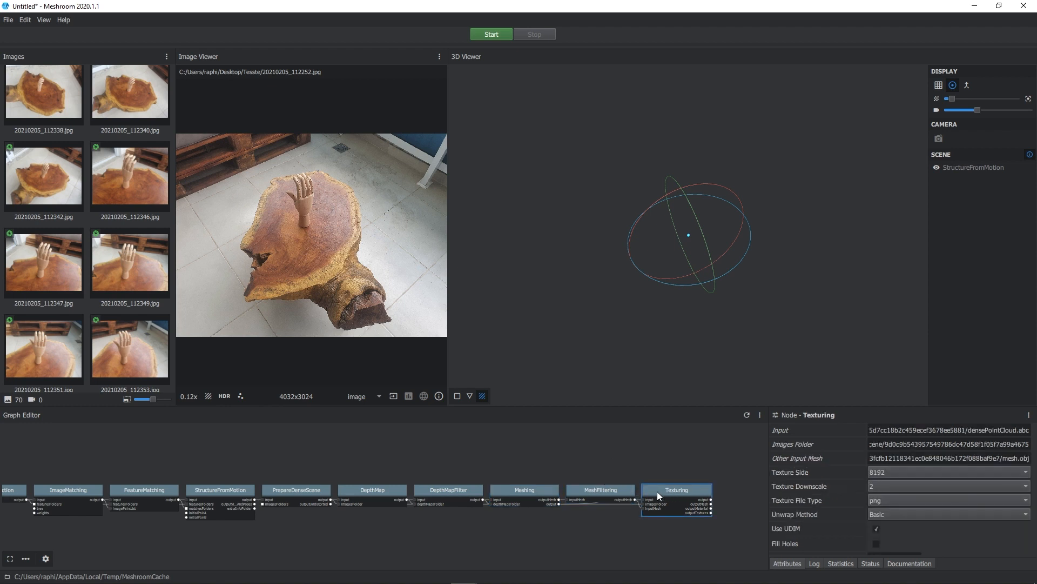
click(1026, 473)
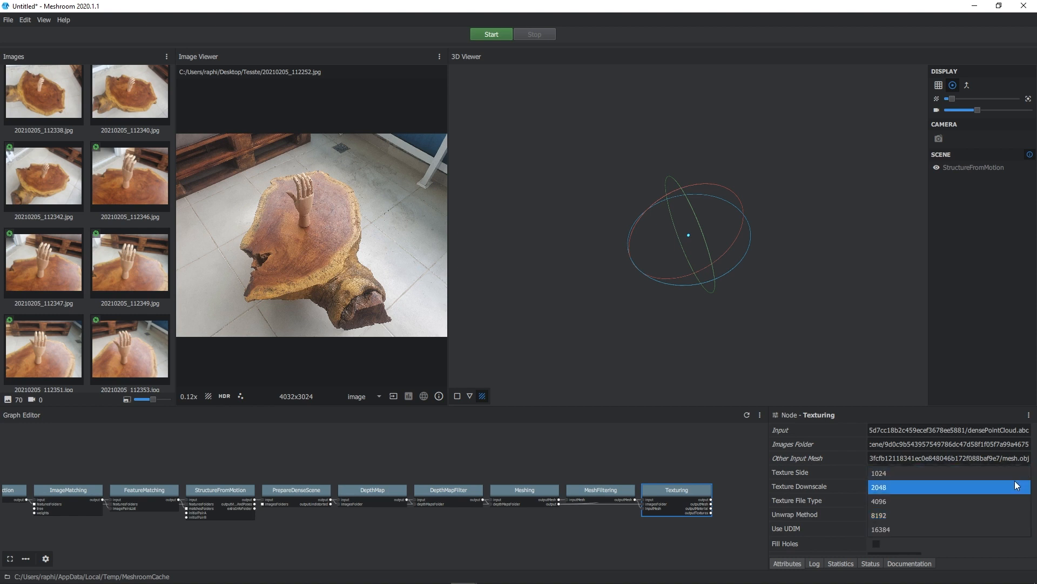
click(780, 471)
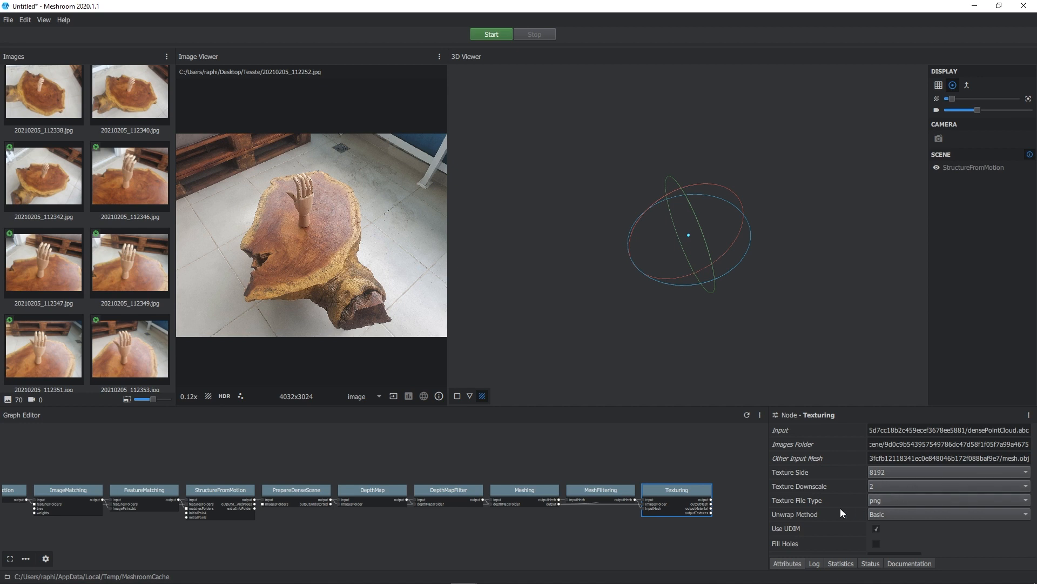
scroll(848, 508, down, 3)
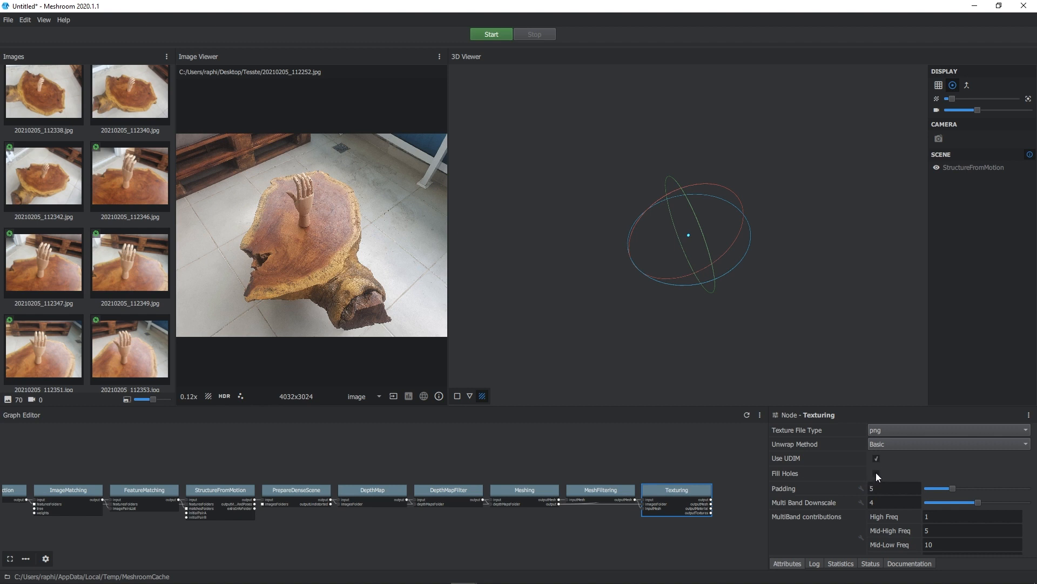
click(875, 473)
click(602, 489)
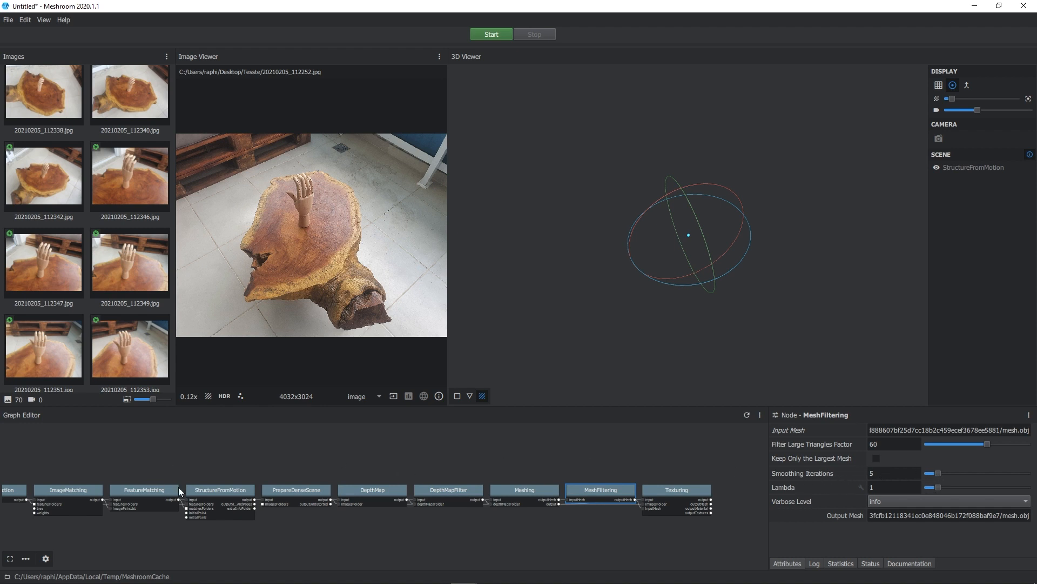
Start computing the StructureFromMotion node and save the project first as Tesste in the Desktop's Tesste folder.
click(232, 504)
right_click(218, 489)
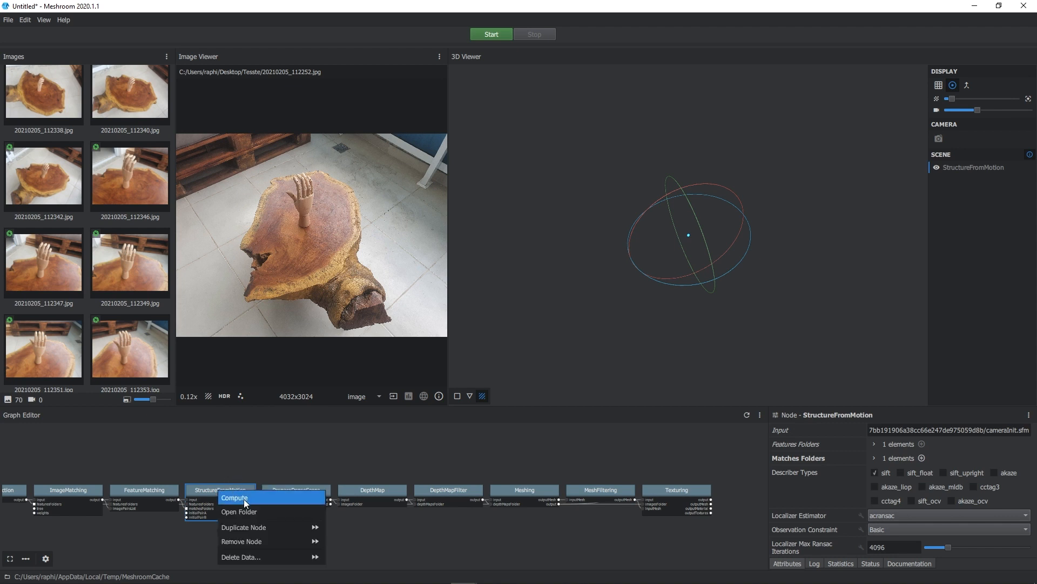
click(244, 498)
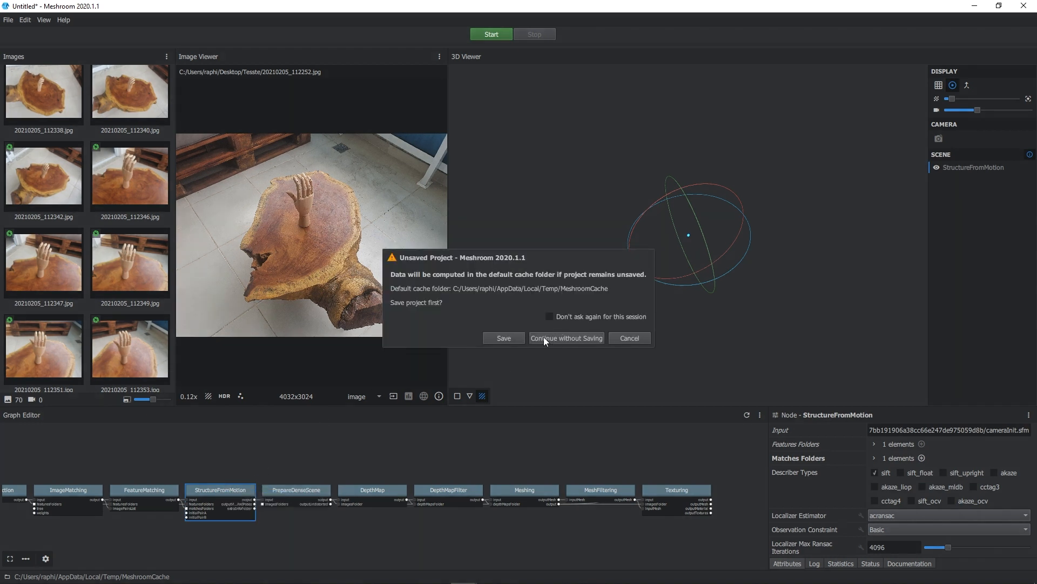
click(520, 337)
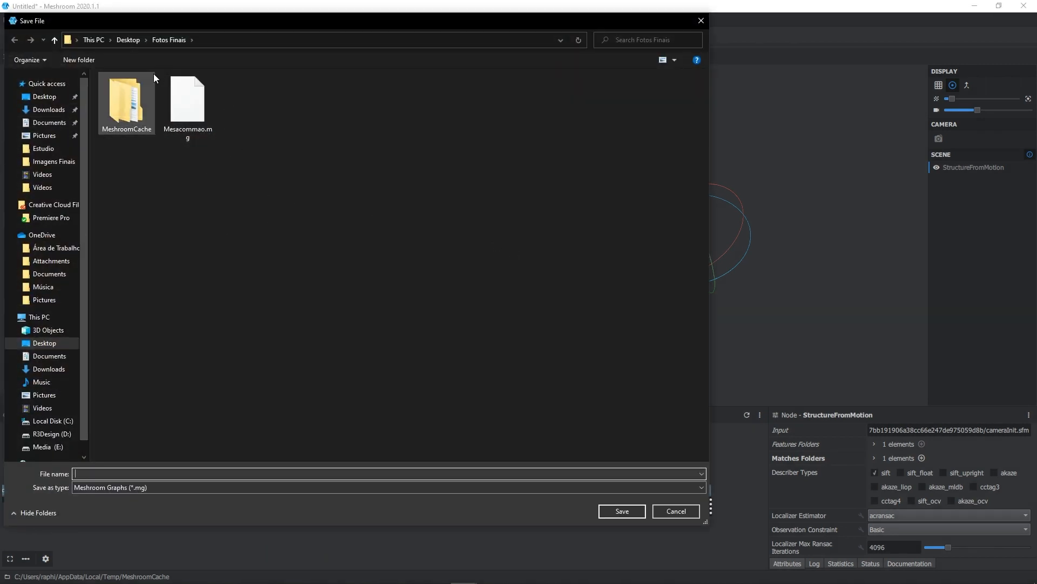
click(128, 40)
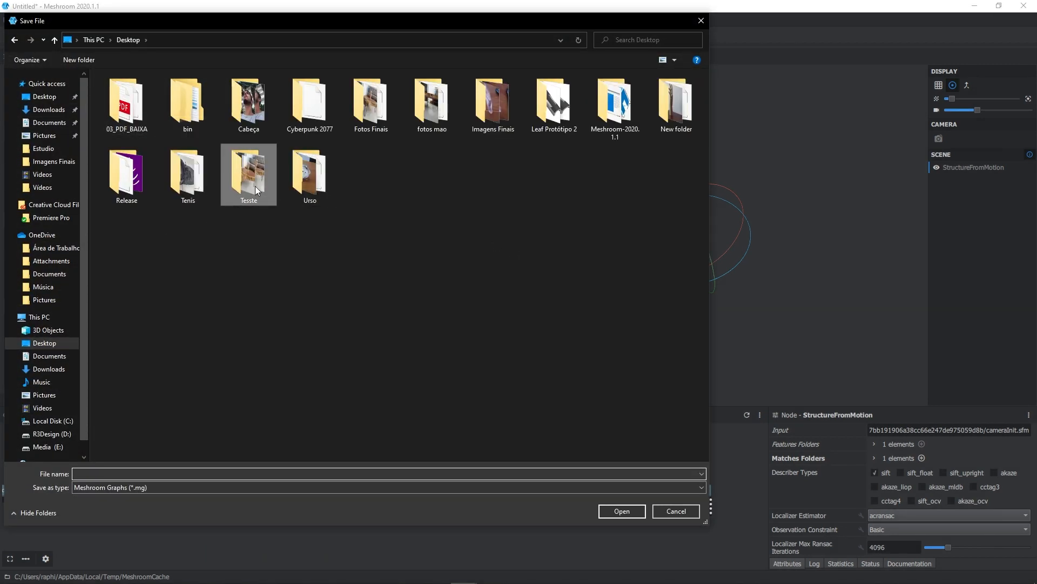
double_click(249, 170)
click(151, 475)
text(Teste)
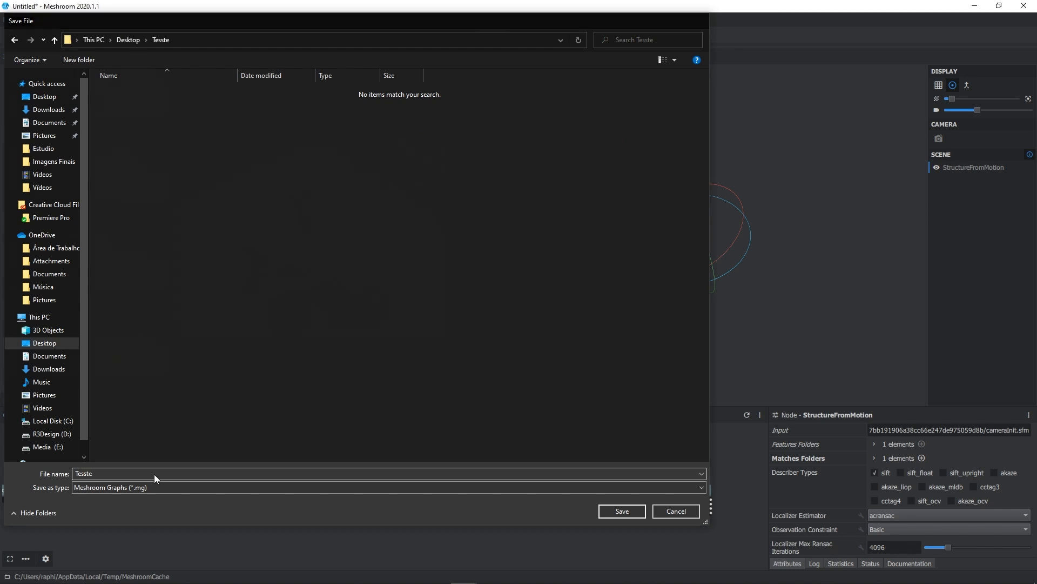
key(Return)
Compute the pipeline up to the StructureFromMotion node and look through the photos in the image list.
right_click(248, 488)
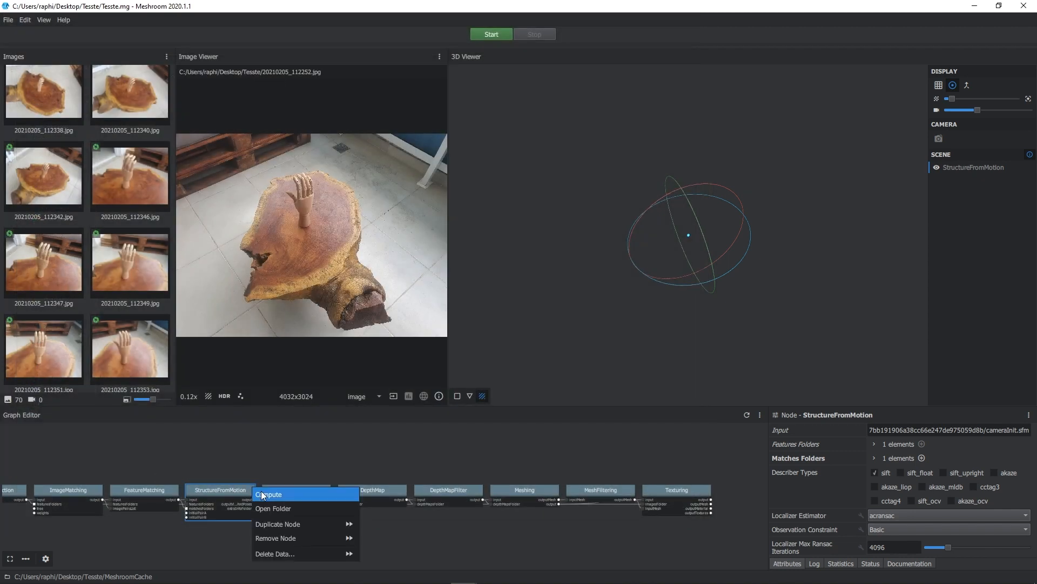
click(261, 491)
middle_drag(247, 446, 373, 443)
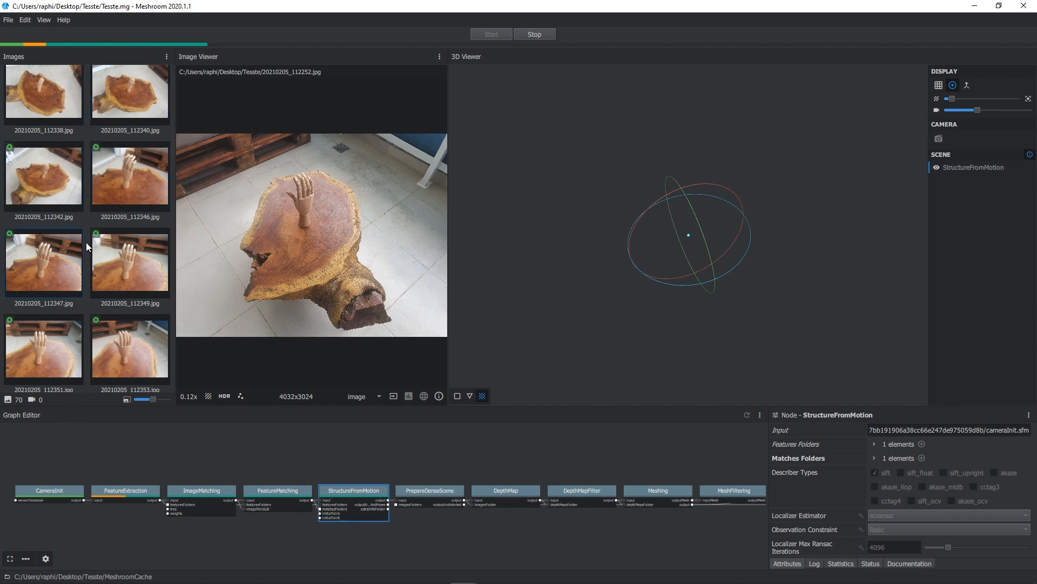
scroll(130, 178, down, 10)
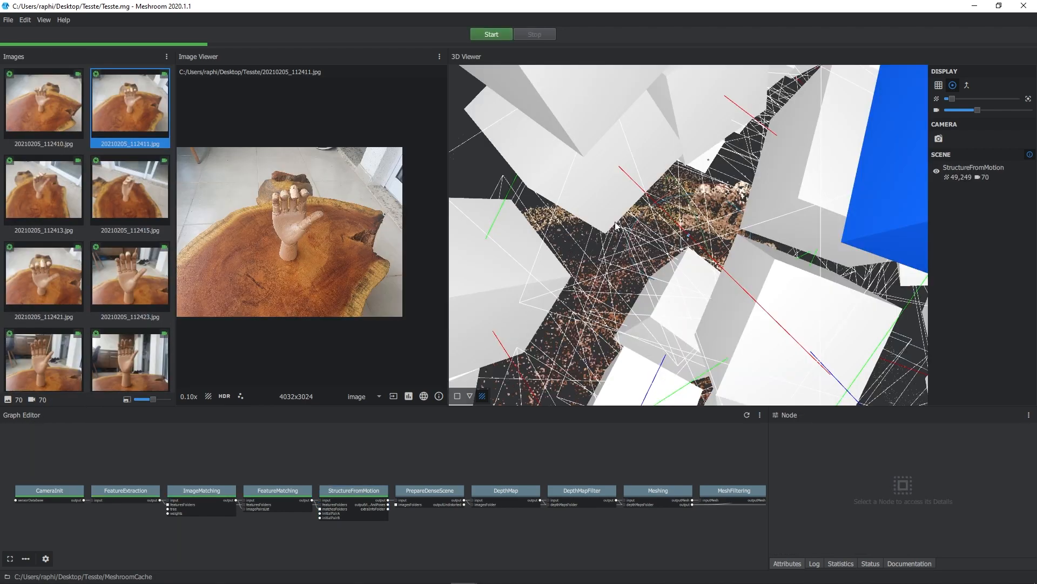
Shrink the camera markers around the StructureFromMotion point cloud to their minimum size.
drag(634, 270, 649, 242)
scroll(654, 245, down, 4)
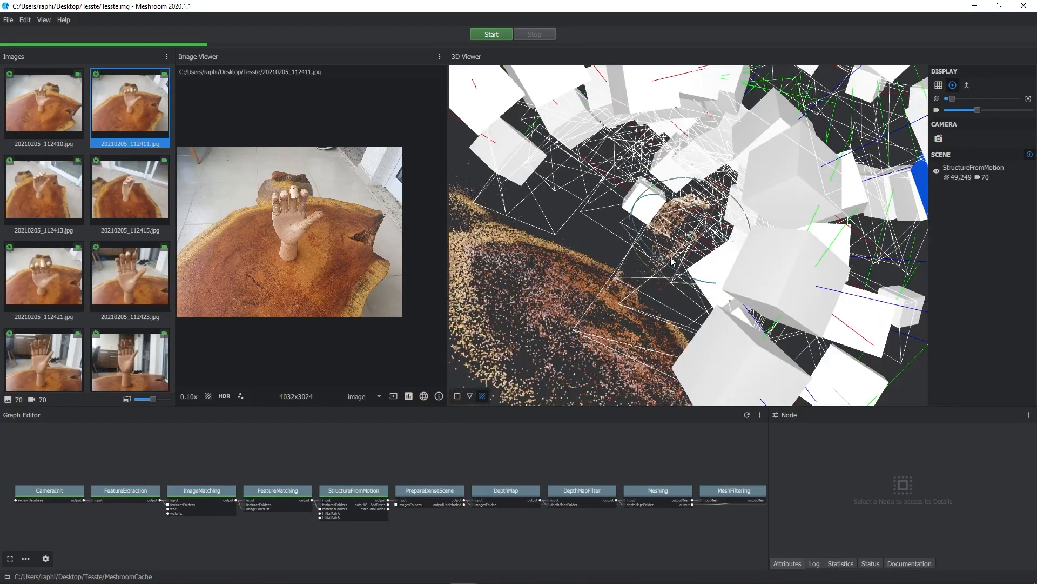
drag(701, 284, 832, 281)
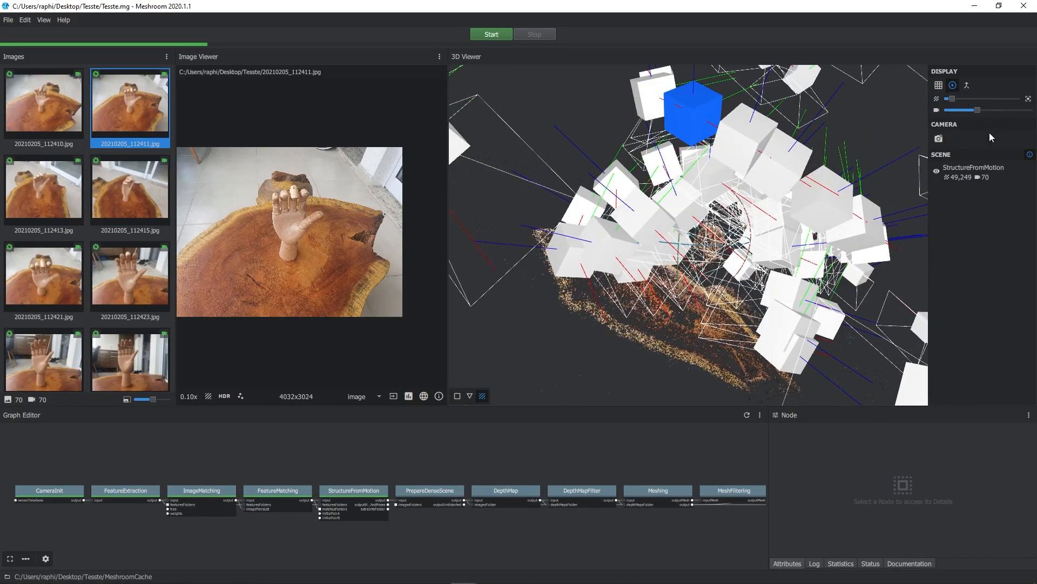
drag(977, 110, 927, 113)
Enlarge the displayed points of the StructureFromMotion cloud and examine the reconstructed hand and wooden tabletop.
drag(819, 247, 722, 226)
scroll(722, 239, down, 3)
scroll(722, 240, up, 5)
scroll(852, 239, down, 5)
drag(949, 109, 959, 110)
drag(783, 222, 620, 257)
drag(679, 274, 661, 209)
scroll(675, 216, up, 4)
scroll(692, 222, down, 7)
drag(719, 230, 543, 306)
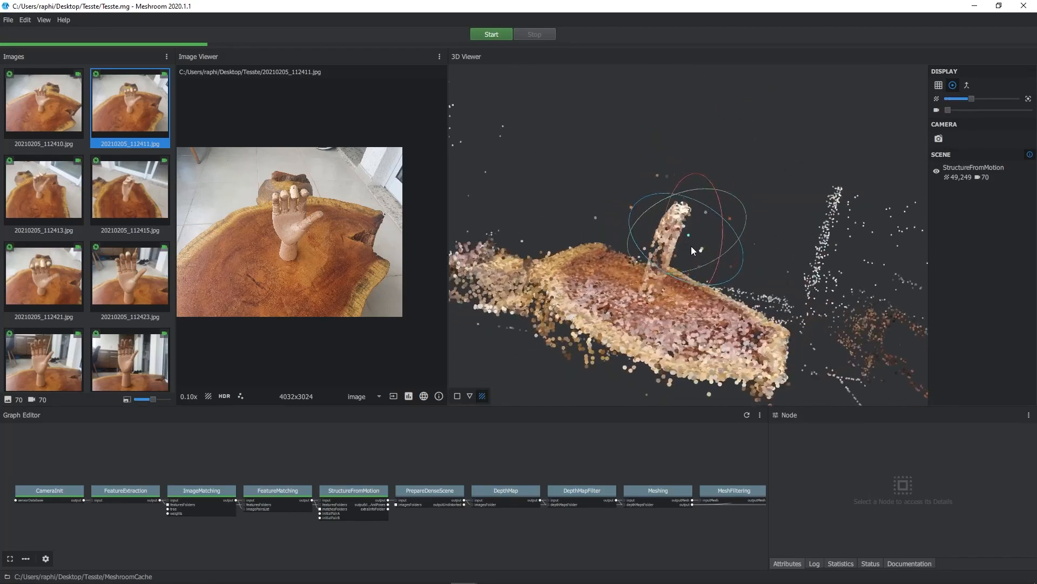
Examine the StructureFromMotion point cloud of the hand and tabletop from several sides and distances.
drag(691, 247, 557, 242)
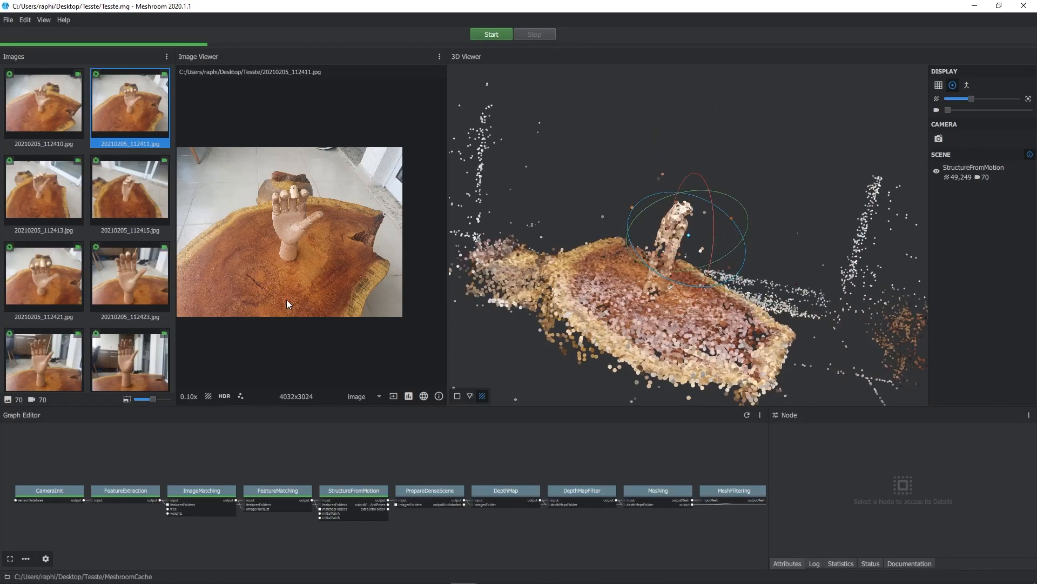
drag(691, 344, 735, 336)
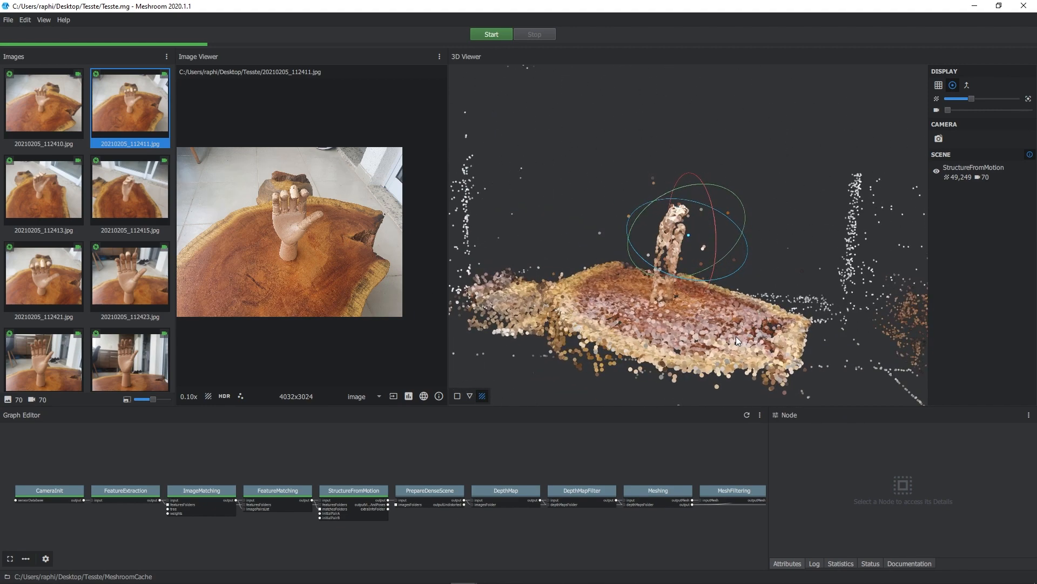
drag(666, 359, 550, 296)
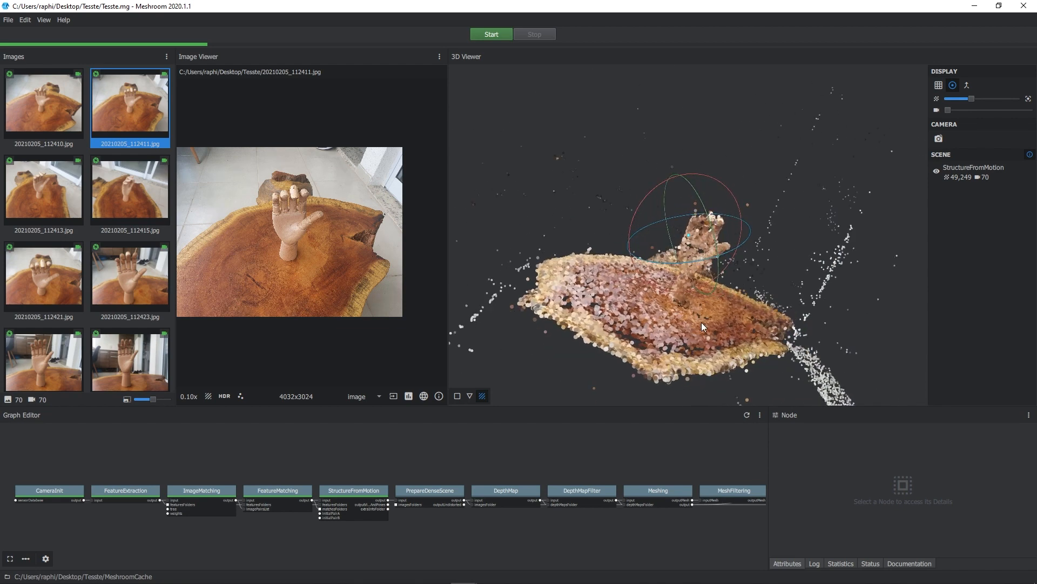
drag(712, 296, 700, 269)
scroll(706, 279, down, 2)
scroll(705, 279, up, 5)
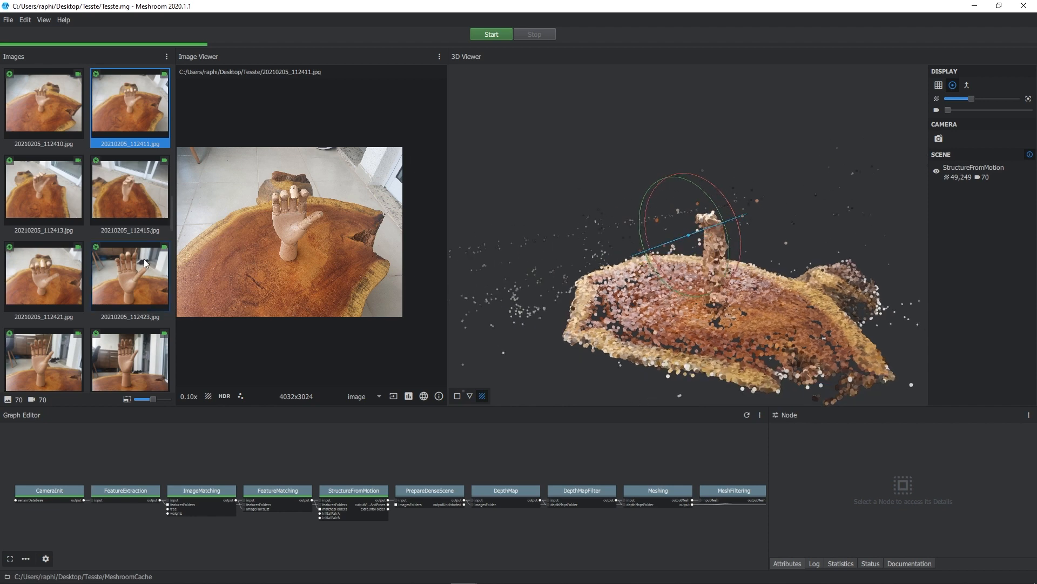
Check the camera reconstruction status of the photos throughout the whole image list.
scroll(141, 247, down, 3)
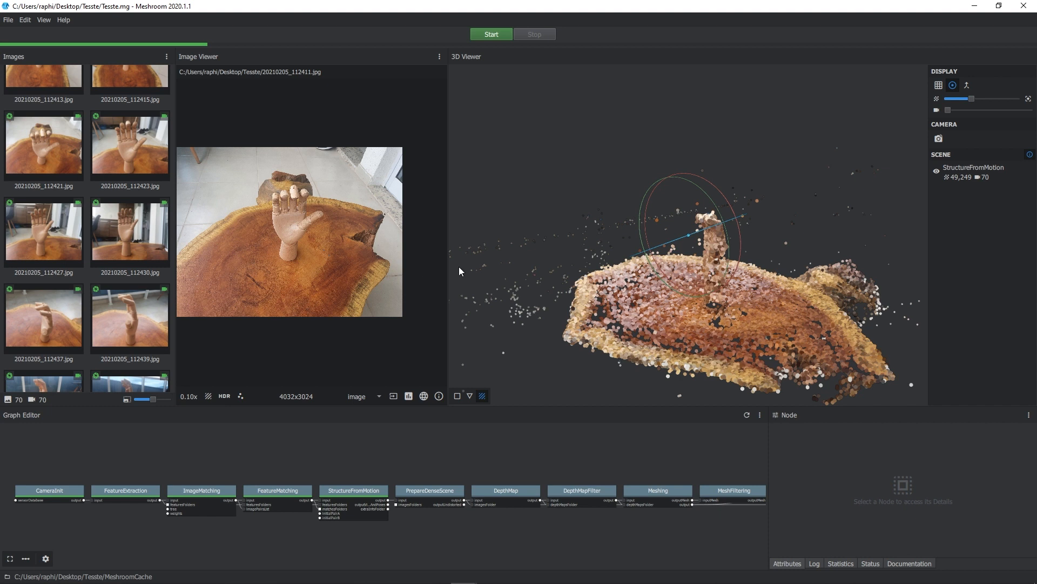
scroll(141, 303, down, 4)
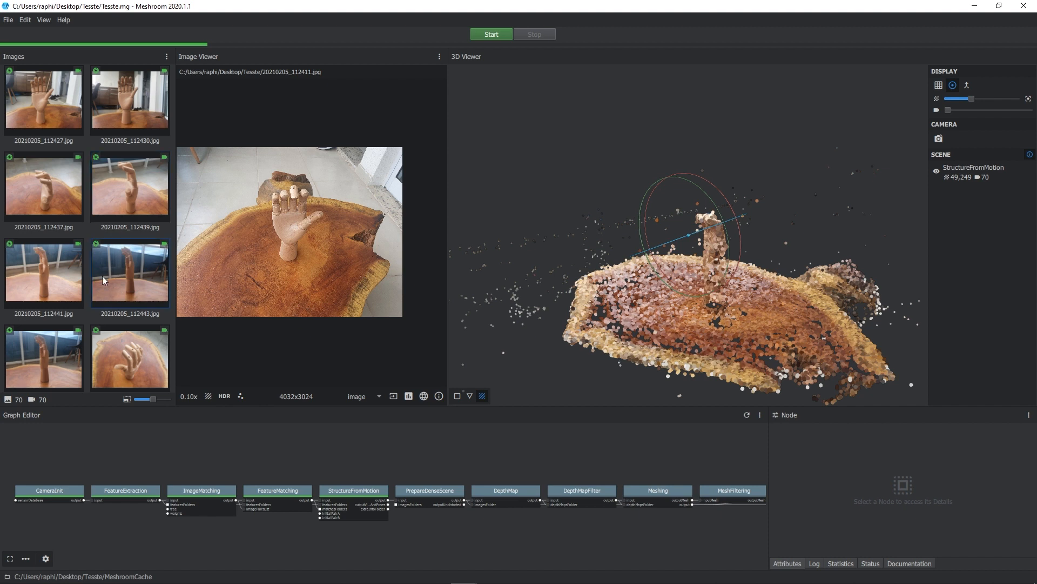
scroll(108, 246, down, 8)
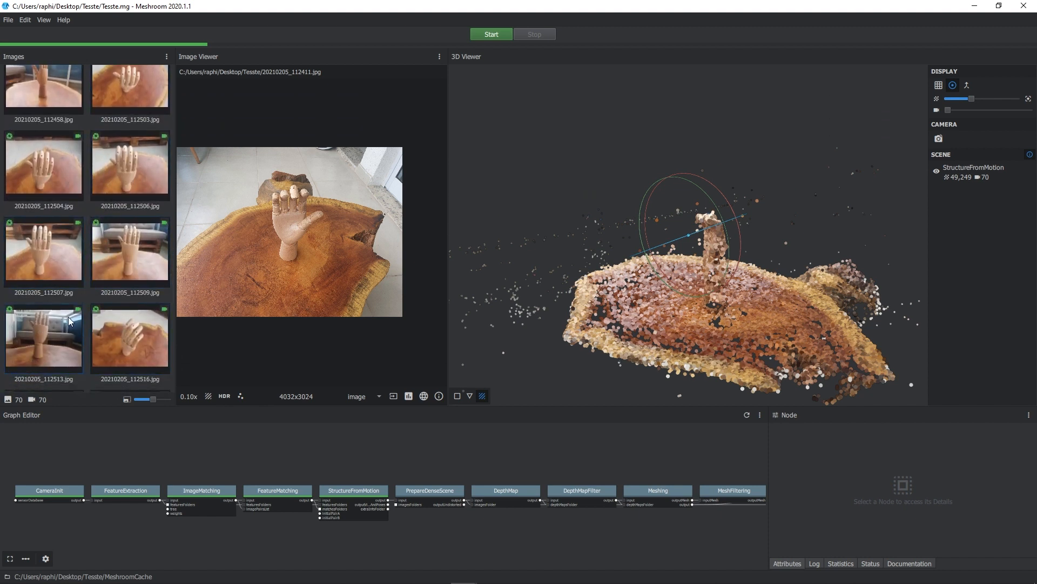
scroll(113, 160, up, 5)
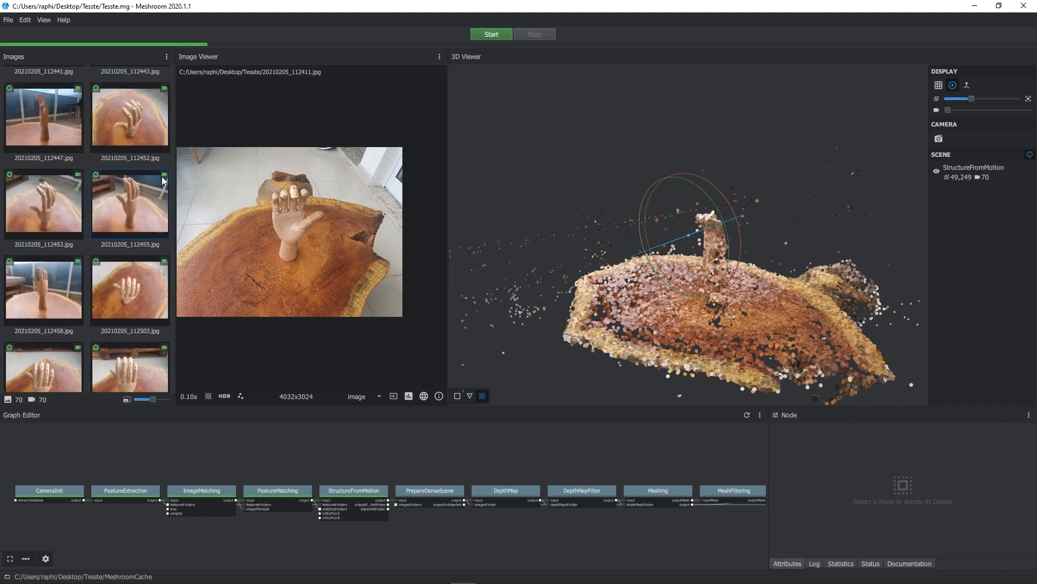
mouse_move(164, 177)
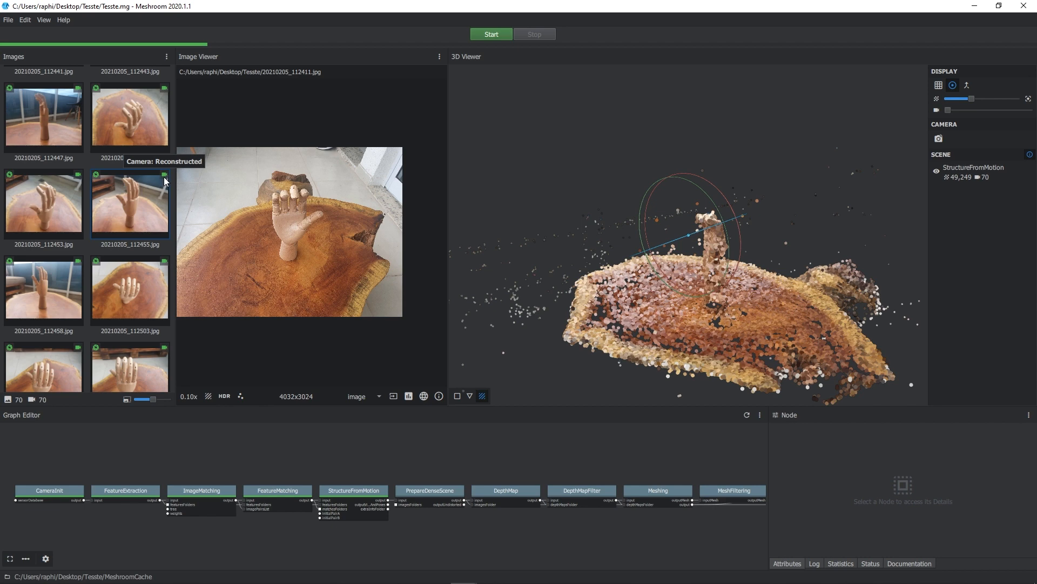
scroll(164, 181, up, 10)
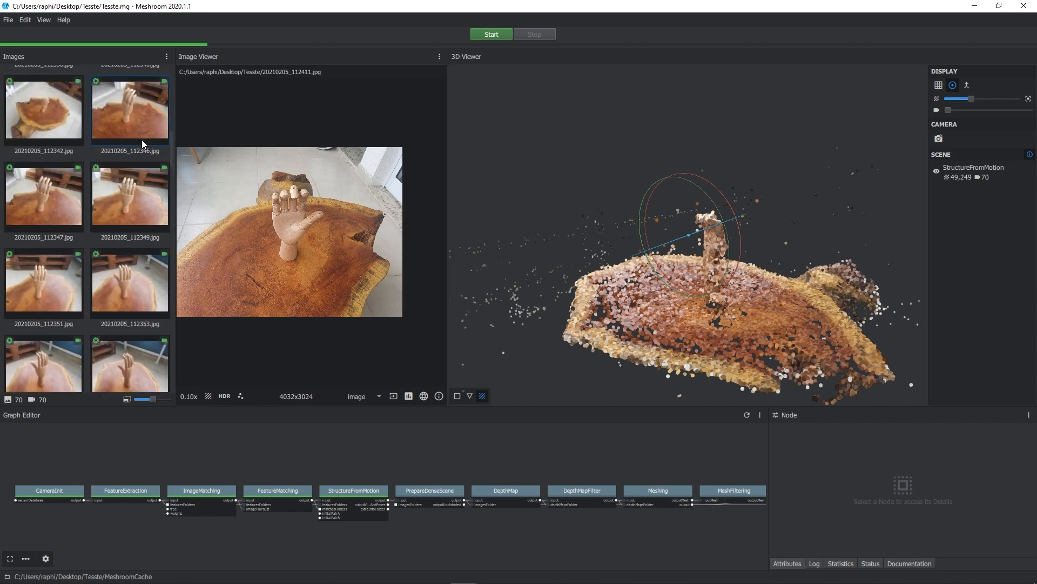
drag(172, 113, 181, 387)
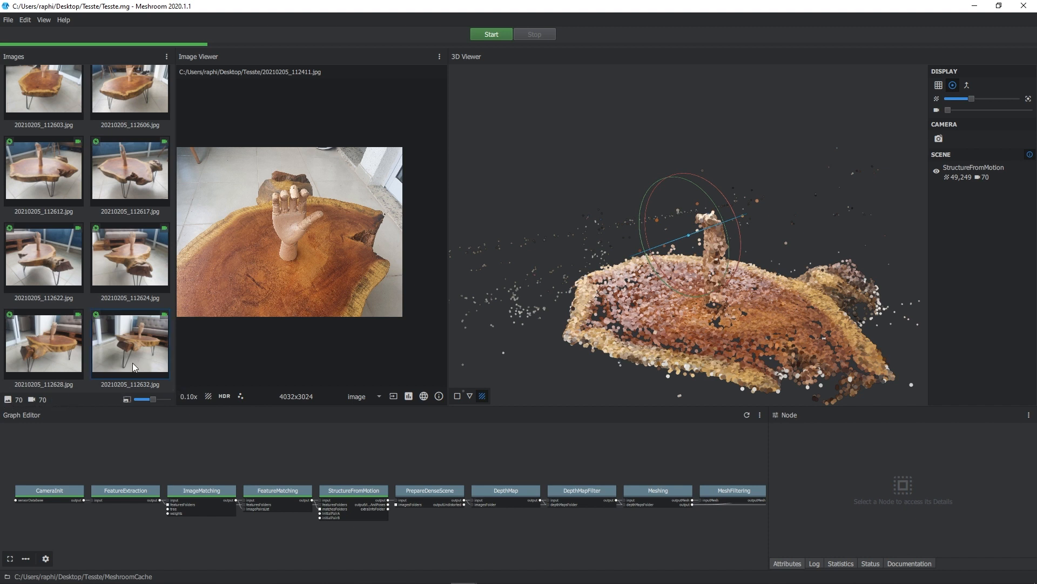
mouse_move(163, 322)
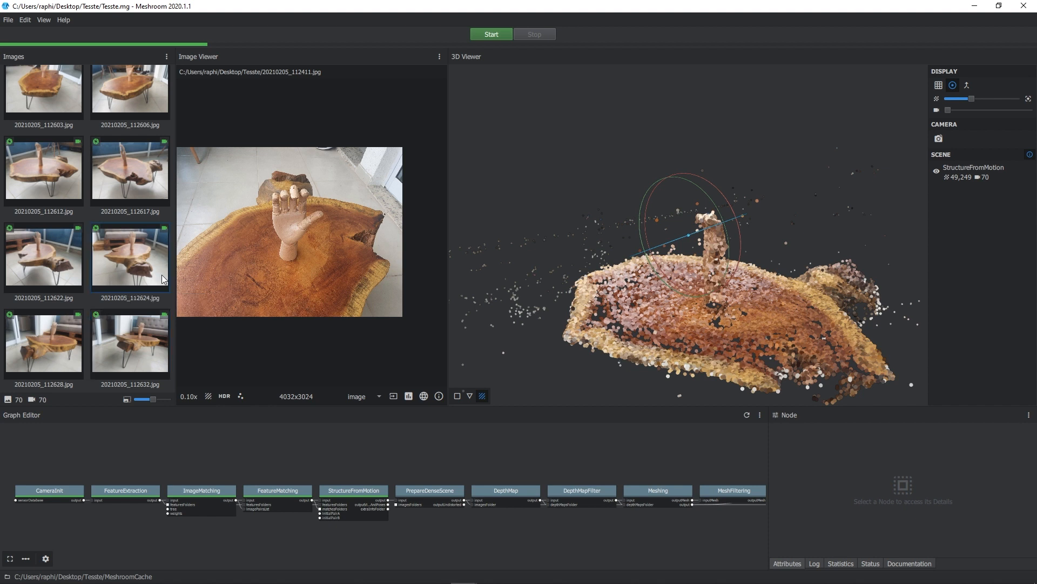
drag(173, 371, 172, 79)
Check the point cloud once more and start computing the remaining pipeline nodes after StructureFromMotion.
drag(776, 190, 766, 233)
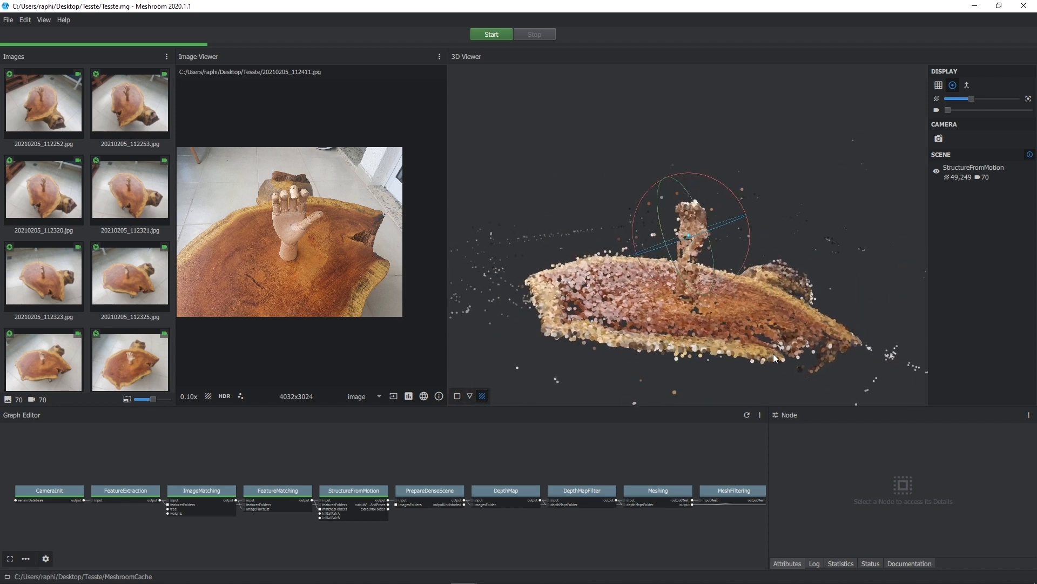
drag(750, 301, 799, 266)
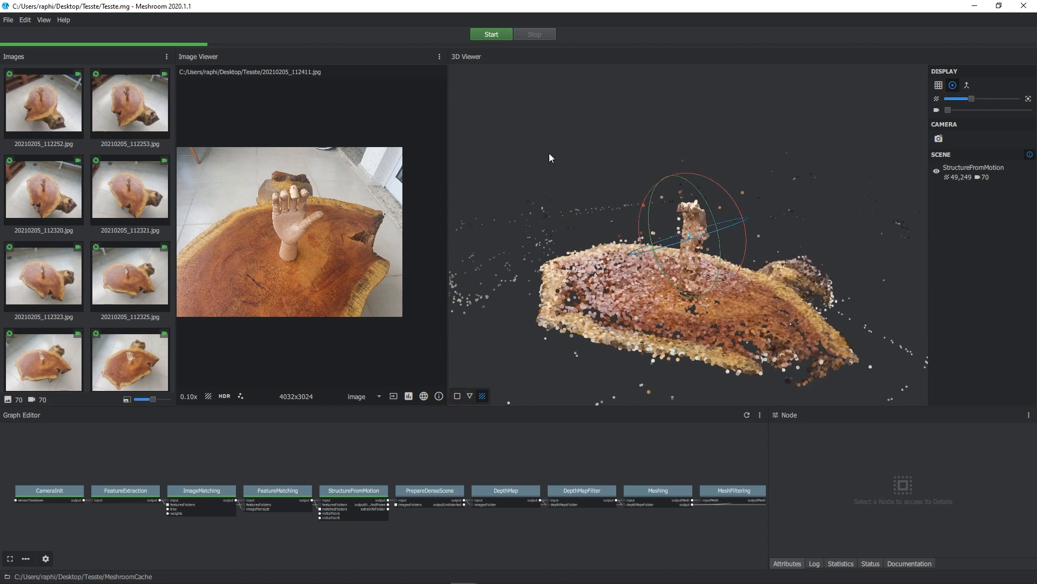
drag(549, 144, 696, 193)
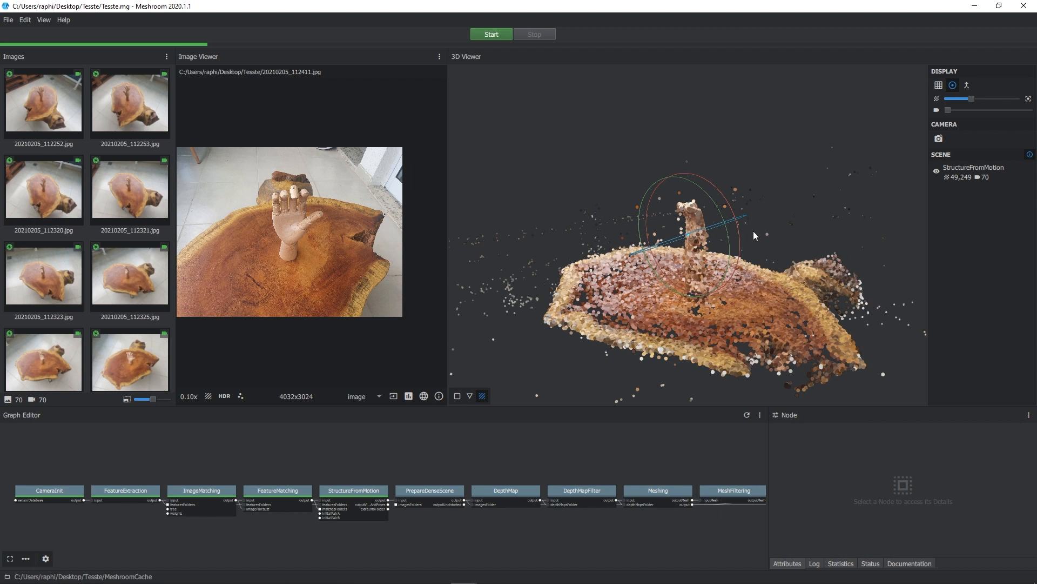
click(501, 35)
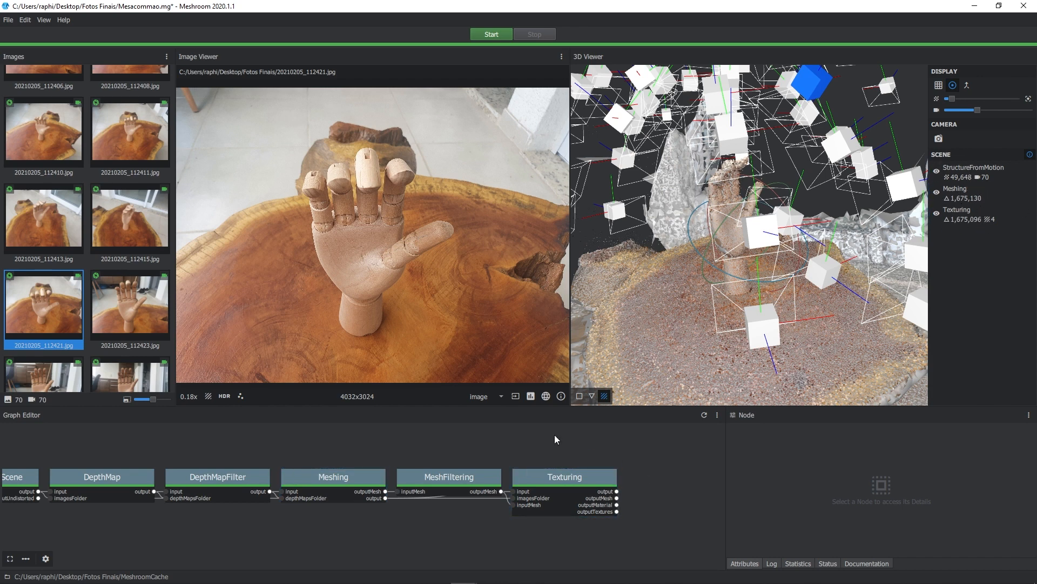
Select the Texturing node and hide the Meshing and StructureFromMotion results so only the textured model is displayed.
click(586, 479)
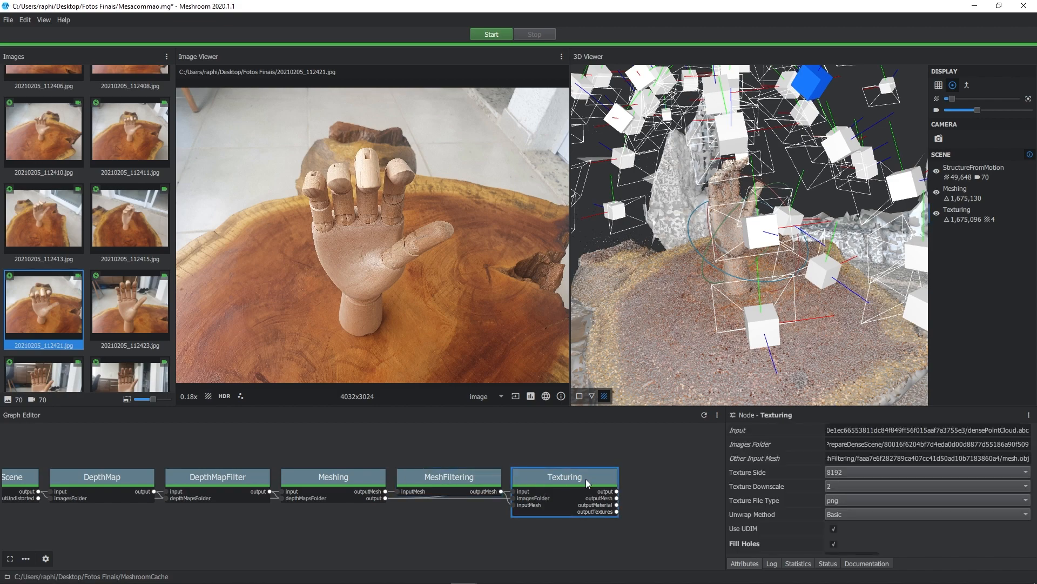
scroll(740, 237, up, 3)
scroll(741, 238, up, 2)
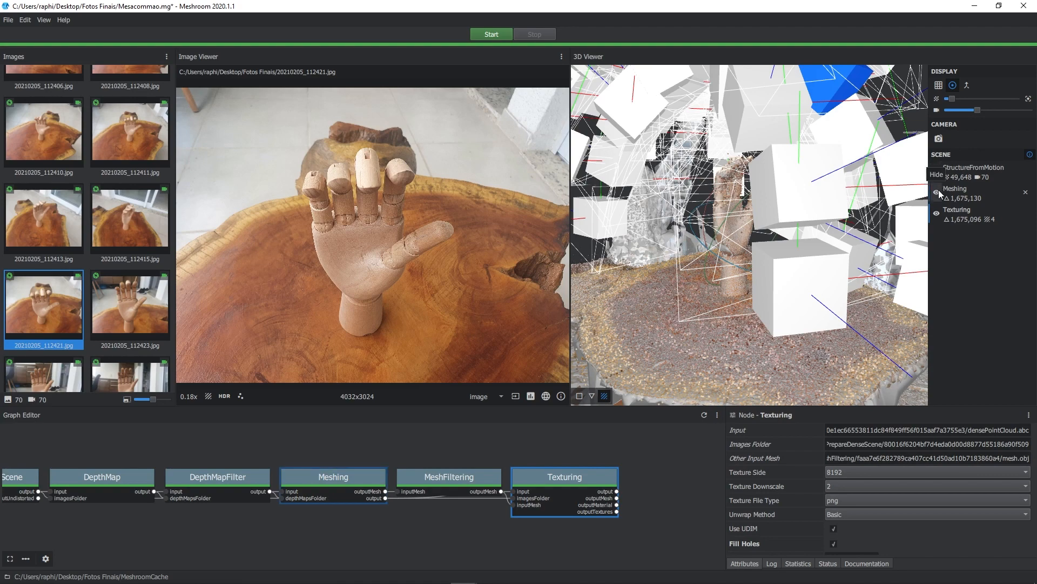
click(937, 193)
click(937, 172)
drag(812, 242, 812, 272)
scroll(733, 222, down, 4)
scroll(741, 228, up, 8)
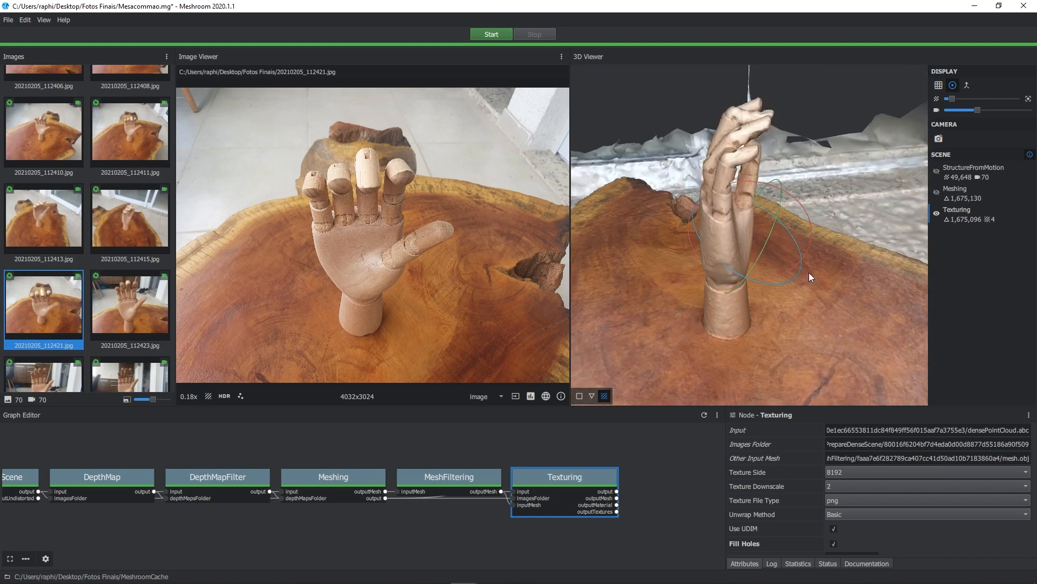
Compare the textured hand model with source photos such as 20210205_112415, 112411, 112423, 112437 and 112331.
drag(721, 243, 651, 249)
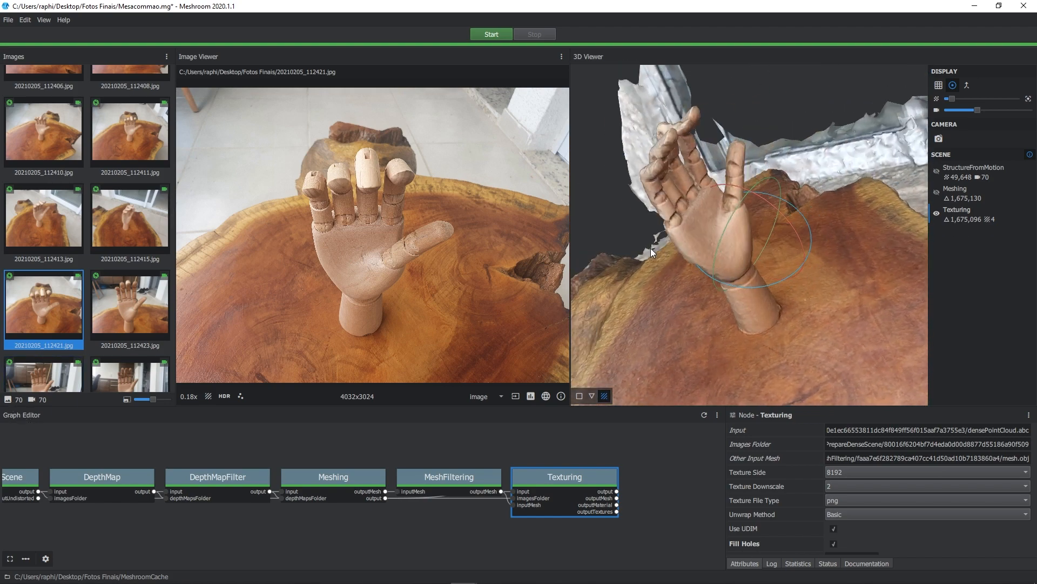
click(125, 222)
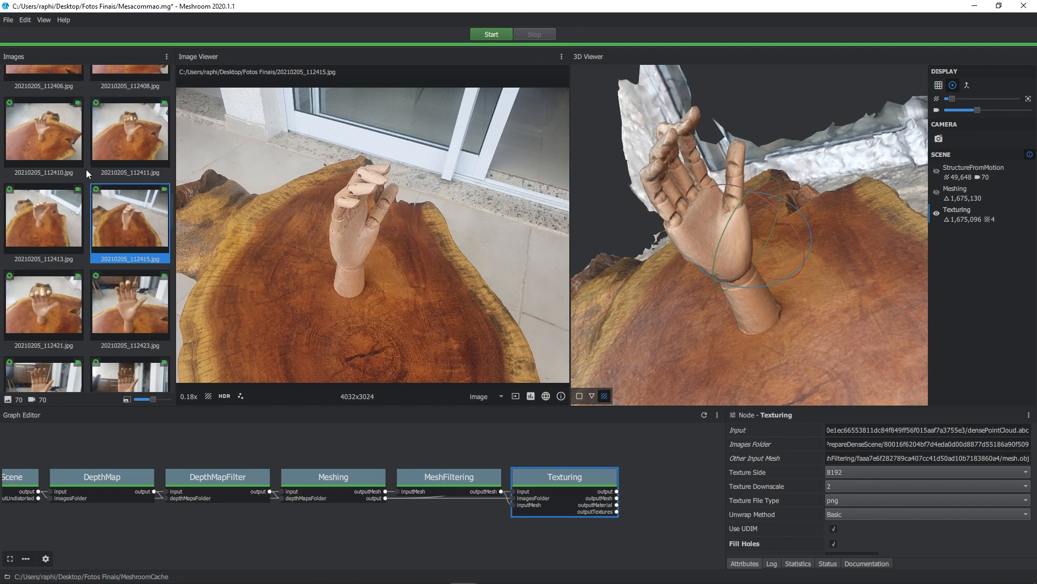
click(86, 171)
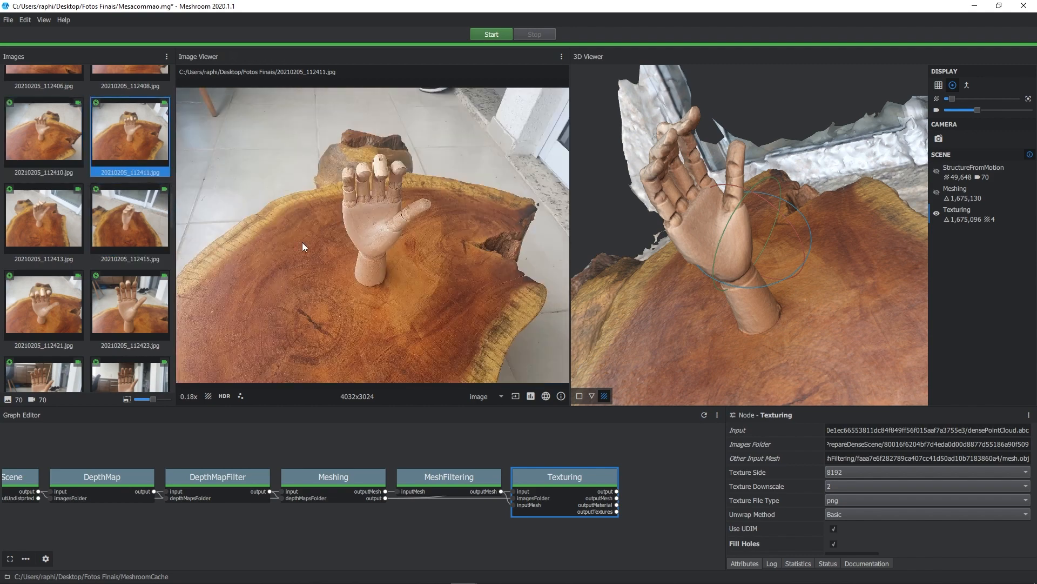
key(Down)
key(Down)
click(108, 317)
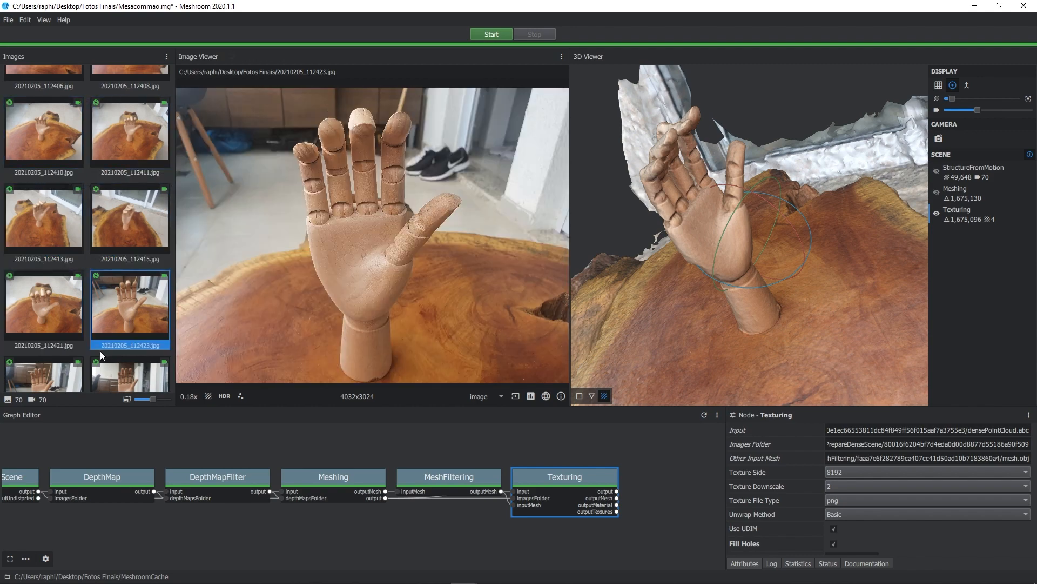
scroll(43, 277, down, 2)
click(145, 274)
click(48, 332)
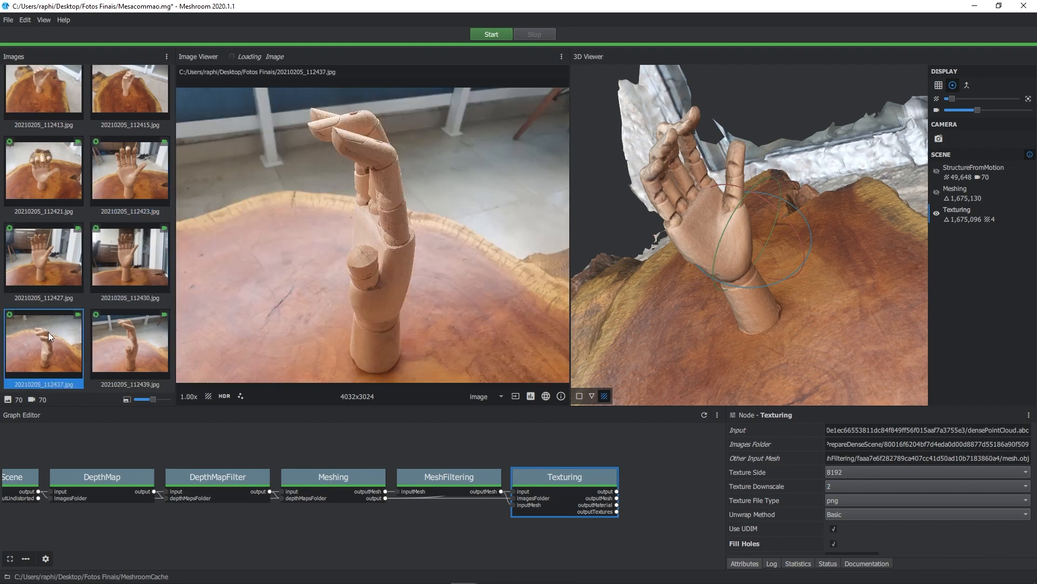
scroll(113, 191, up, 5)
scroll(103, 204, up, 4)
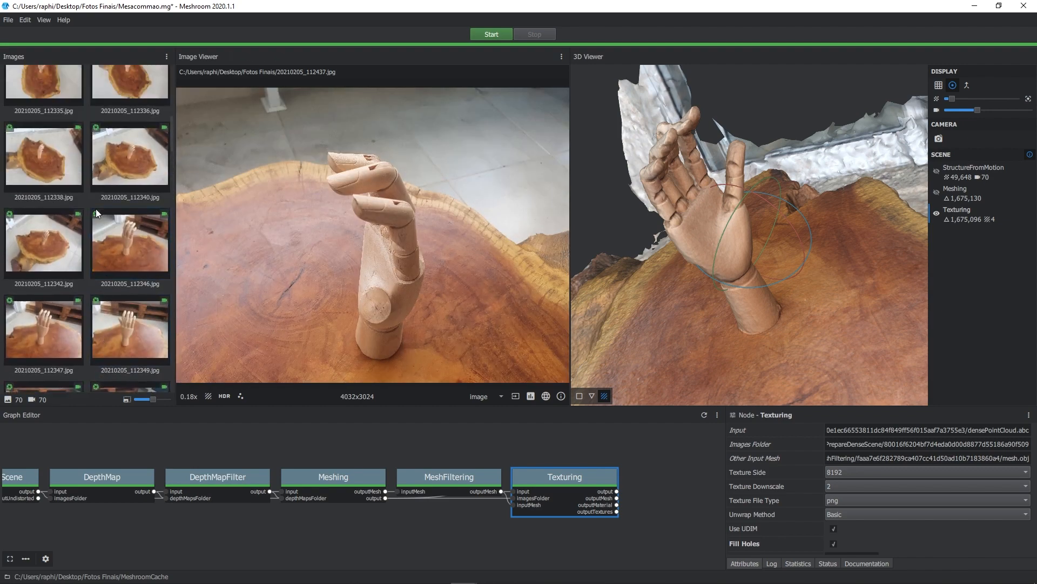
click(56, 119)
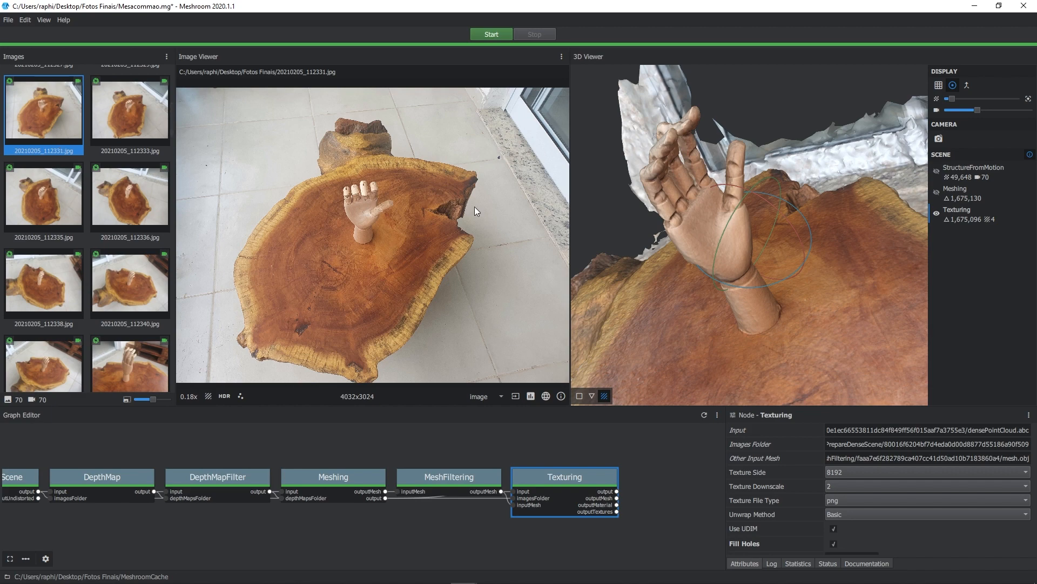
Inspect the textured hand and tabletop up close from different angles.
drag(729, 249, 872, 270)
scroll(727, 216, up, 7)
scroll(758, 206, up, 1)
scroll(737, 215, down, 3)
scroll(702, 216, up, 4)
drag(787, 326, 740, 206)
drag(799, 218, 891, 205)
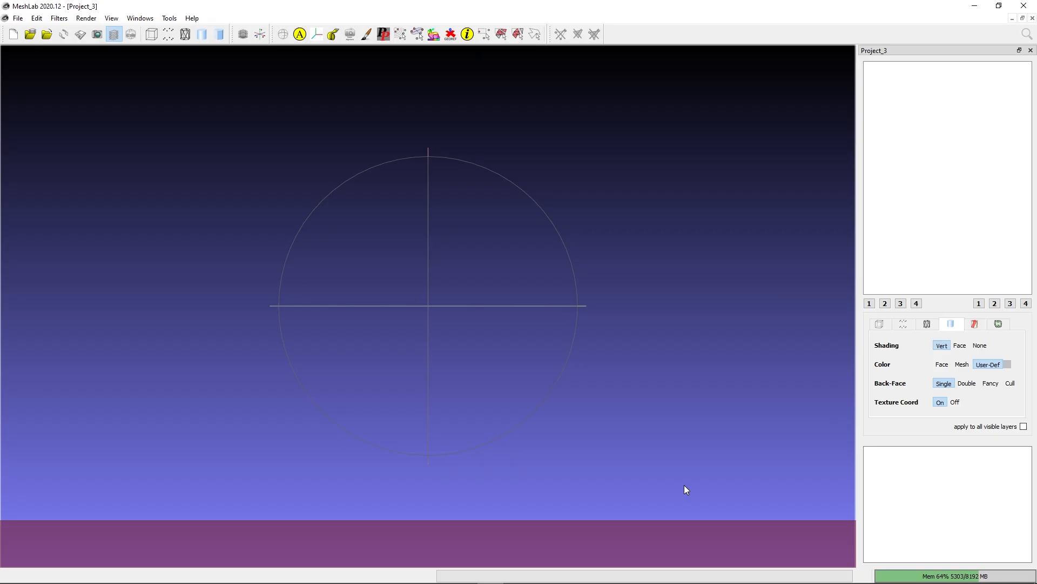
Switch to MeshLab and import texturedMesh from the hash-named subfolder of Fotos Finais > MeshroomCache > Texturing.
click(21, 17)
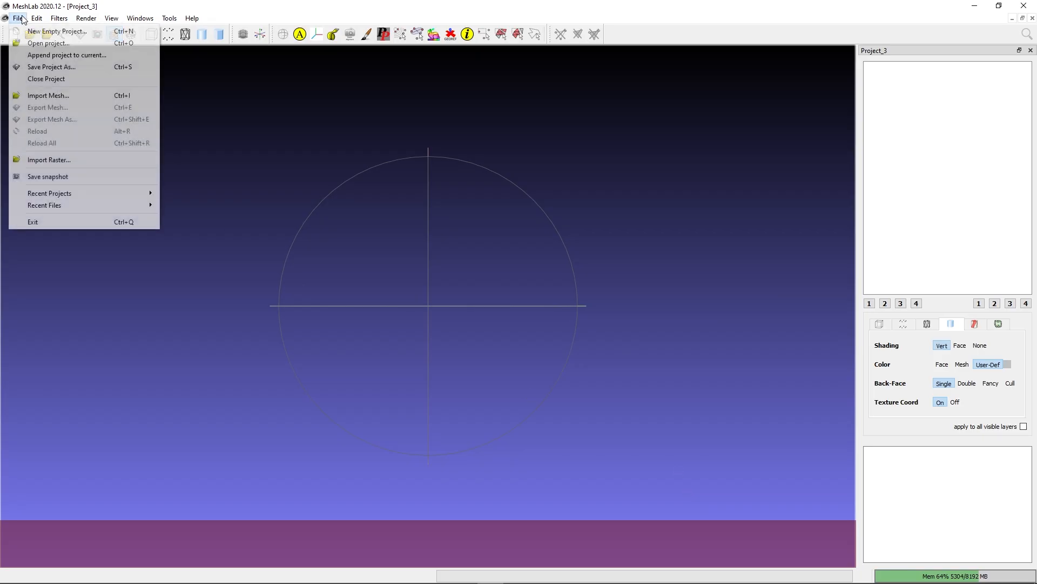
click(48, 95)
click(77, 40)
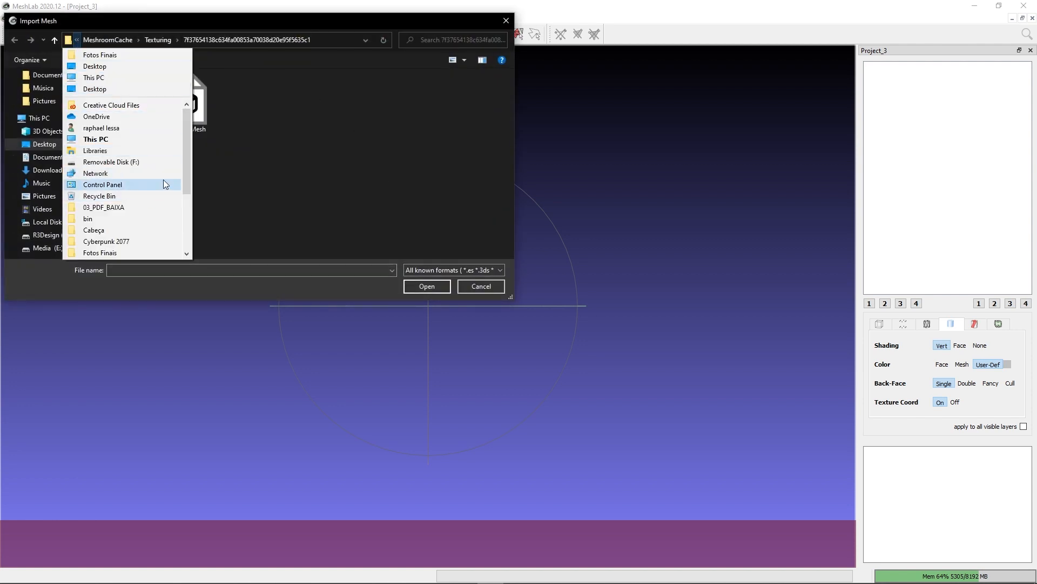
scroll(163, 186, down, 2)
click(146, 184)
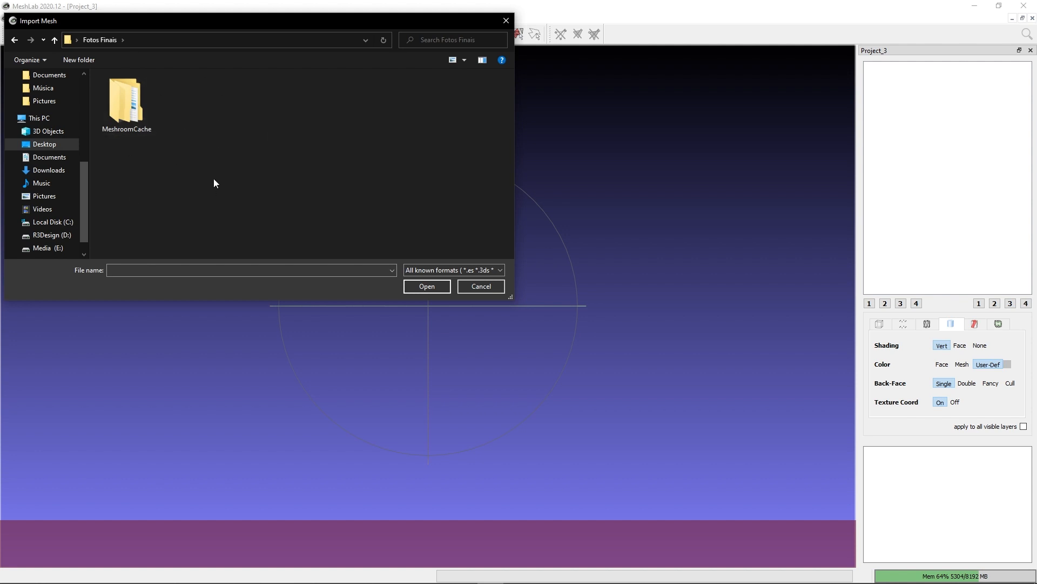
double_click(135, 122)
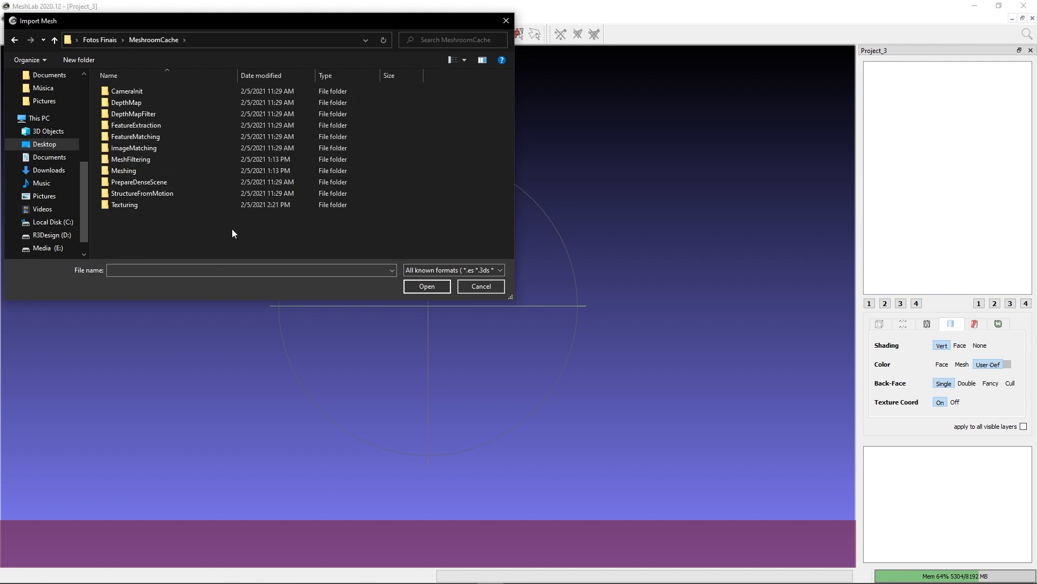
double_click(163, 204)
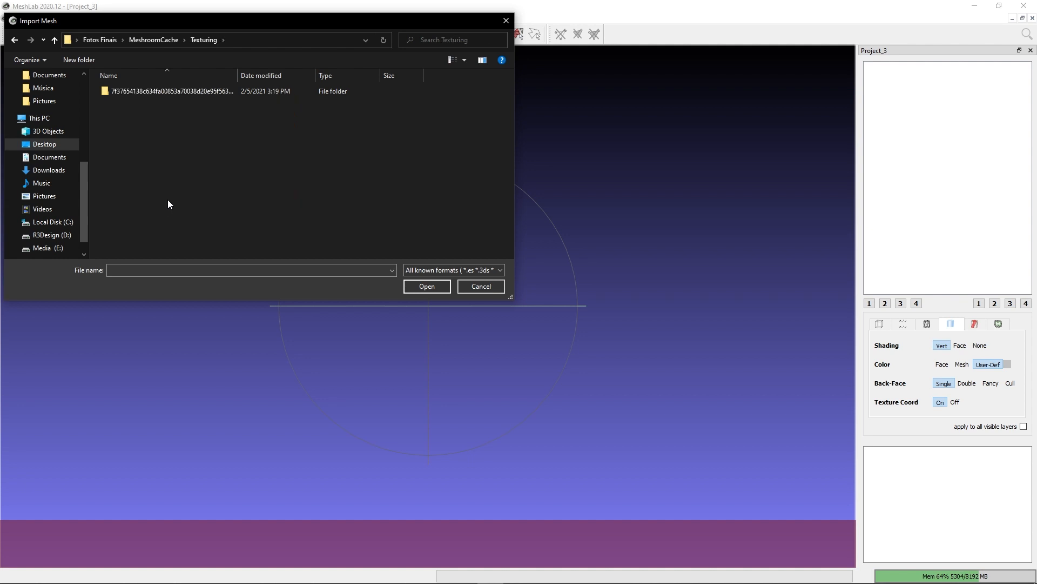
double_click(177, 96)
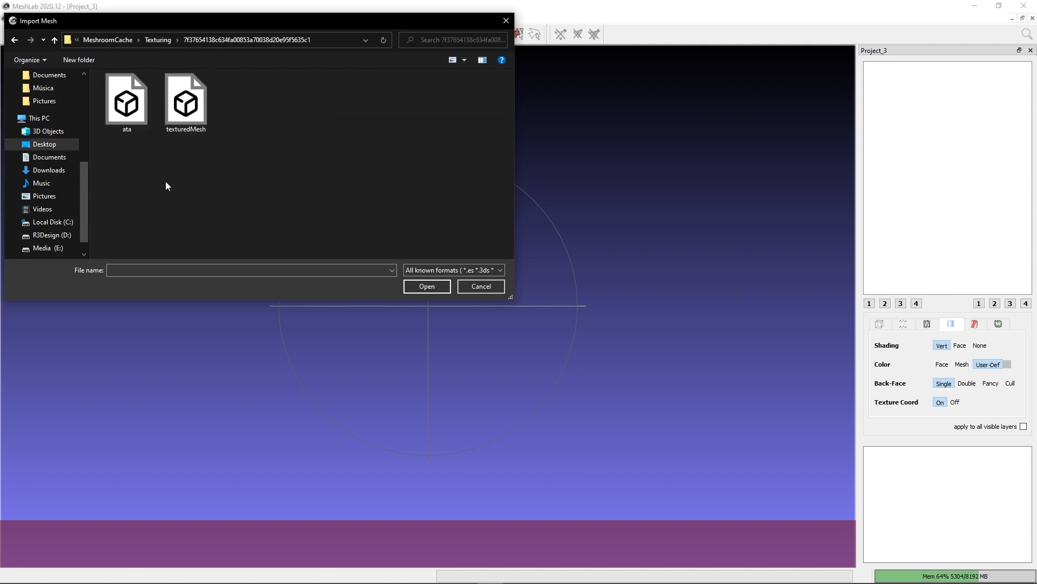
double_click(187, 108)
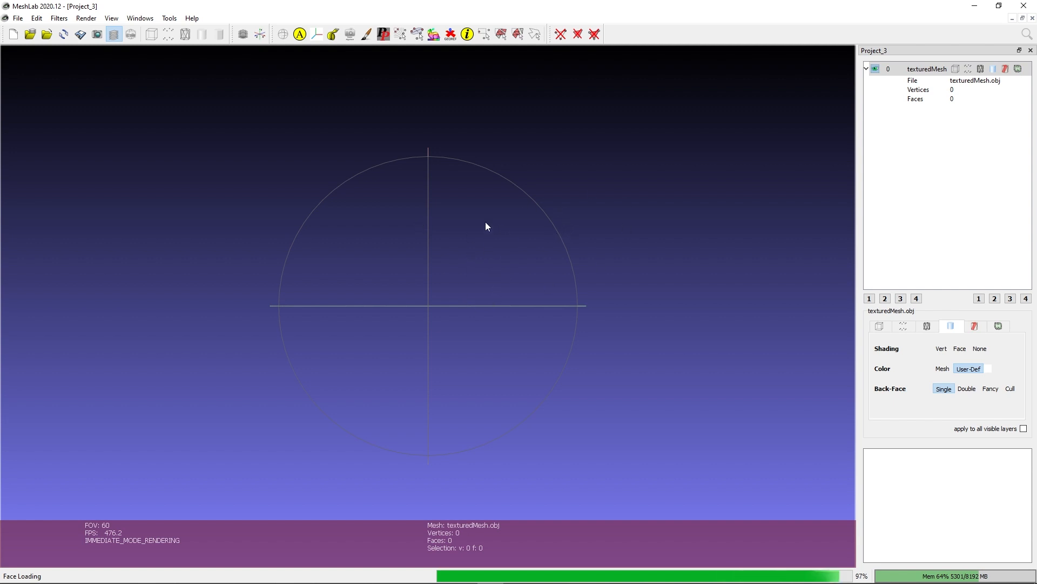
drag(451, 220, 406, 377)
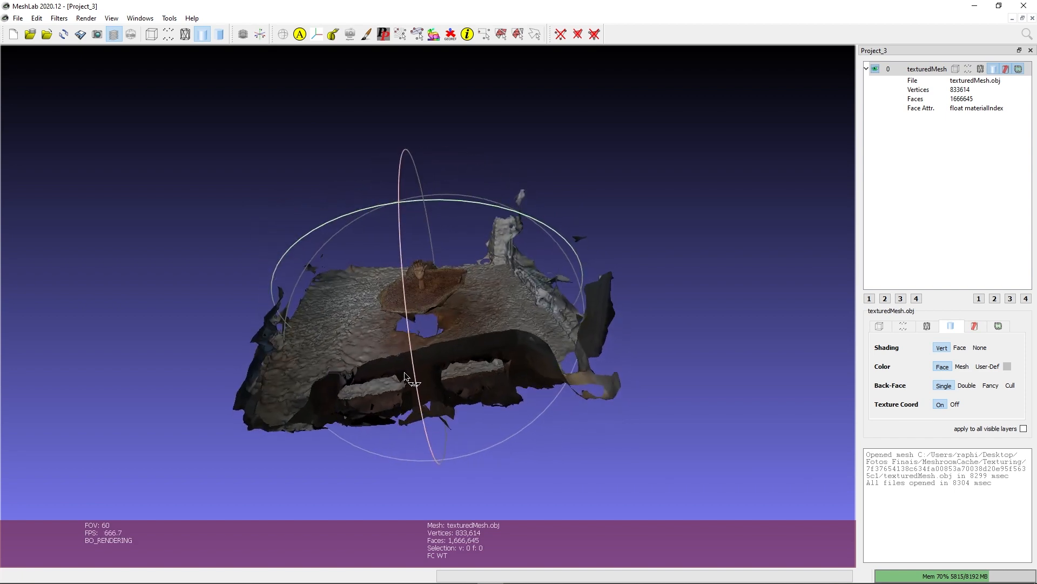
Select the vertices of the surroundings on all sides of the hand and round tabletop, and delete them.
click(484, 36)
drag(682, 456, 478, 142)
ctrl+drag(224, 206, 378, 481)
ctrl+drag(621, 457, 303, 325)
drag(360, 367, 421, 377)
drag(239, 220, 366, 470)
ctrl+drag(802, 443, 480, 119)
ctrl+drag(484, 428, 293, 327)
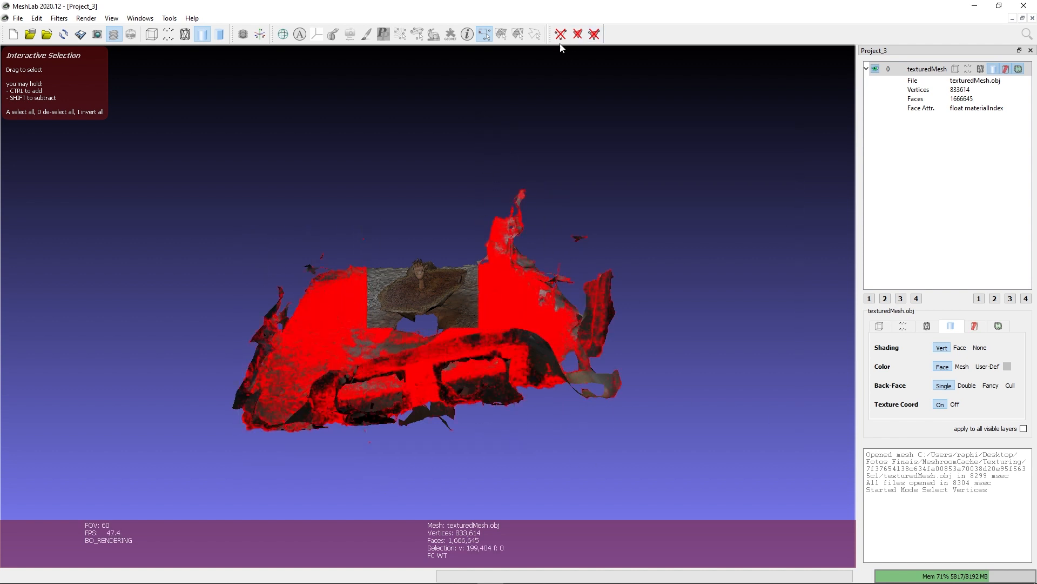
key(ctrl+Delete)
Select and delete the leftover floor sheet beneath the tabletop together with the stray floating fragment.
drag(504, 86, 448, 53)
click(484, 34)
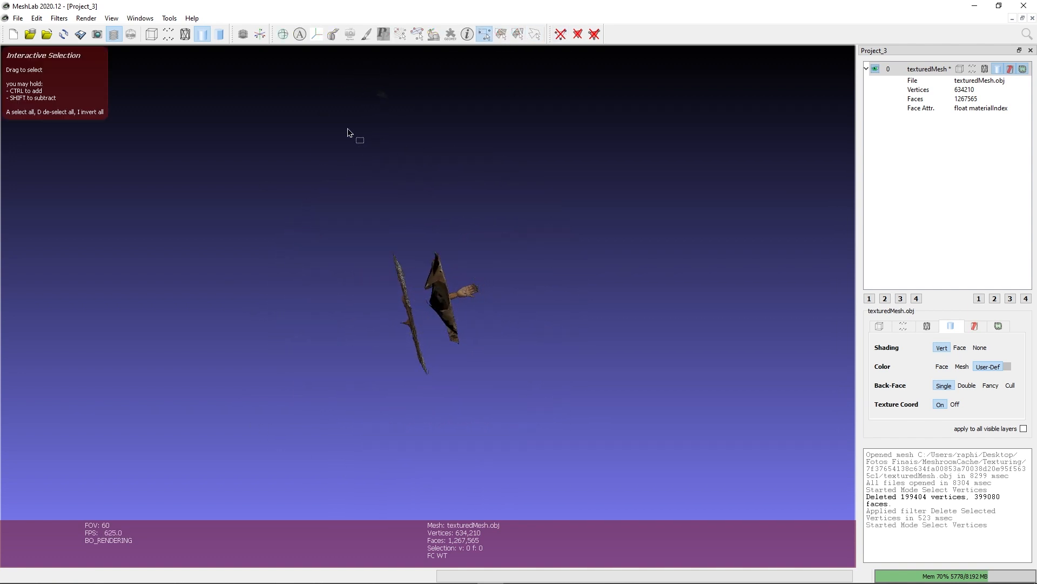
drag(338, 102, 411, 447)
ctrl+drag(423, 411, 396, 349)
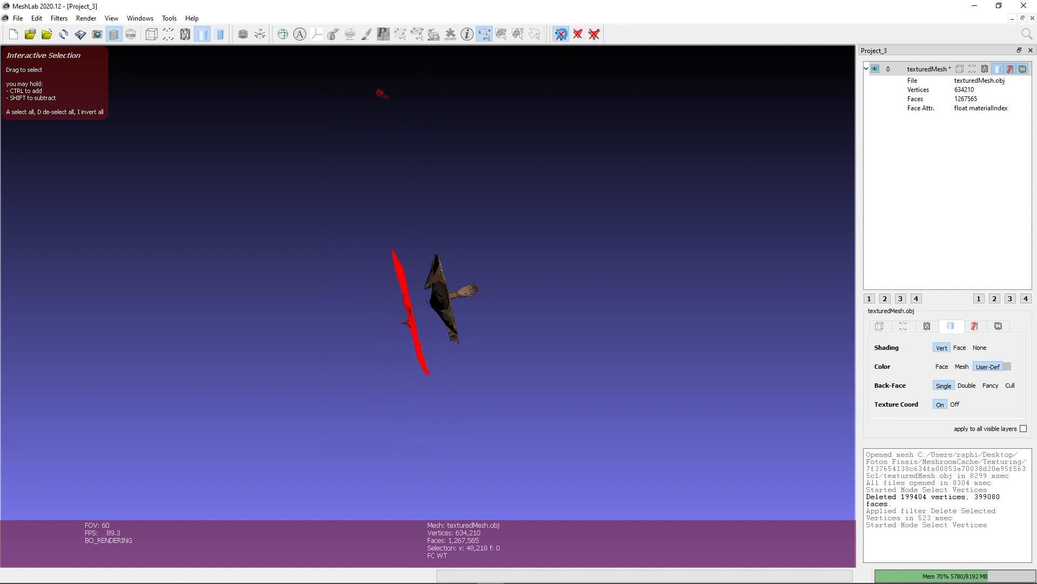
drag(552, 295, 273, 143)
scroll(416, 262, down, 8)
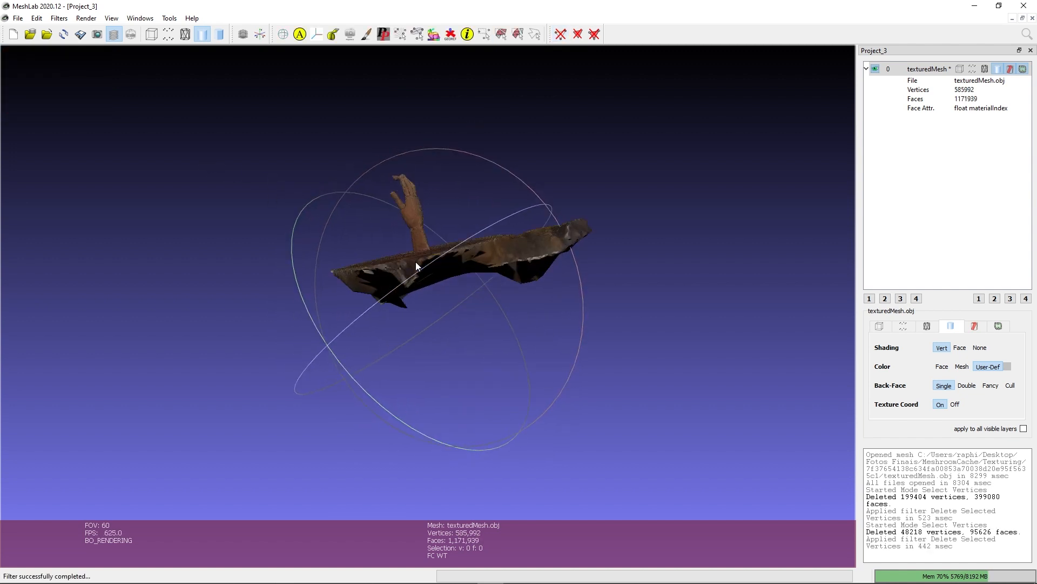
drag(347, 290, 412, 162)
scroll(401, 216, up, 3)
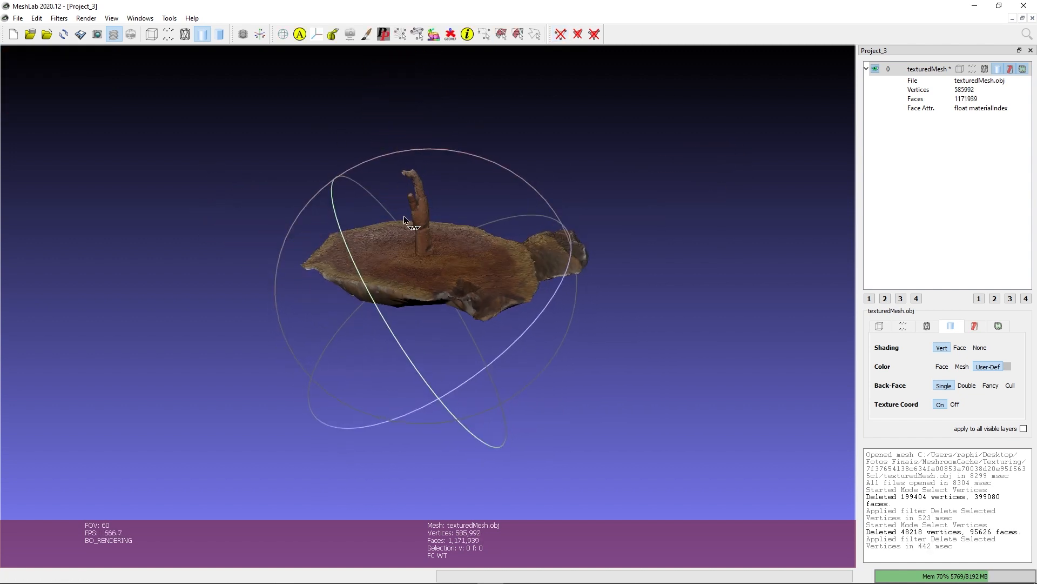
Repair the mesh's non-manifold edges by removing faces.
click(61, 19)
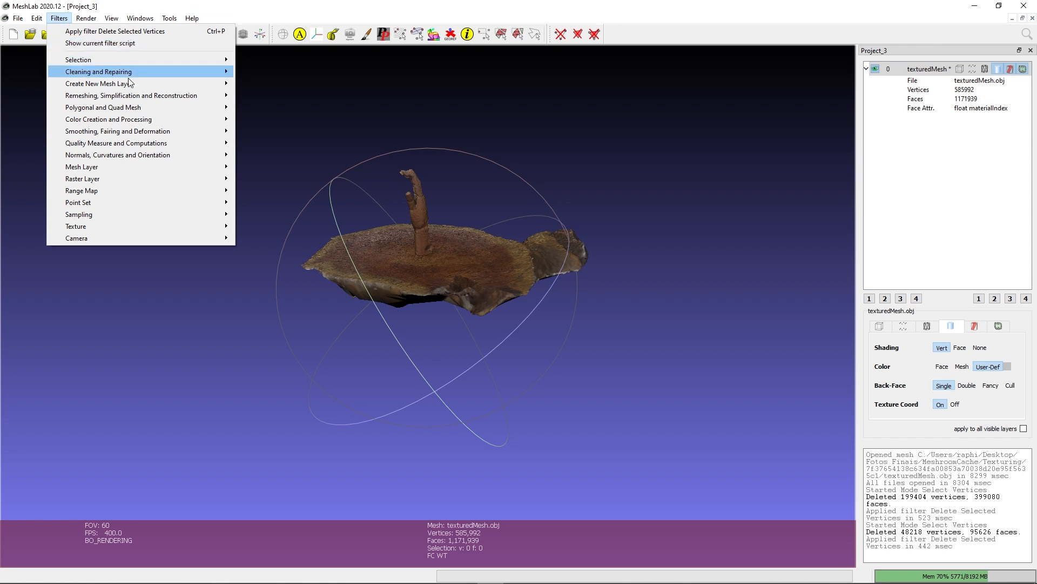
mouse_move(169, 79)
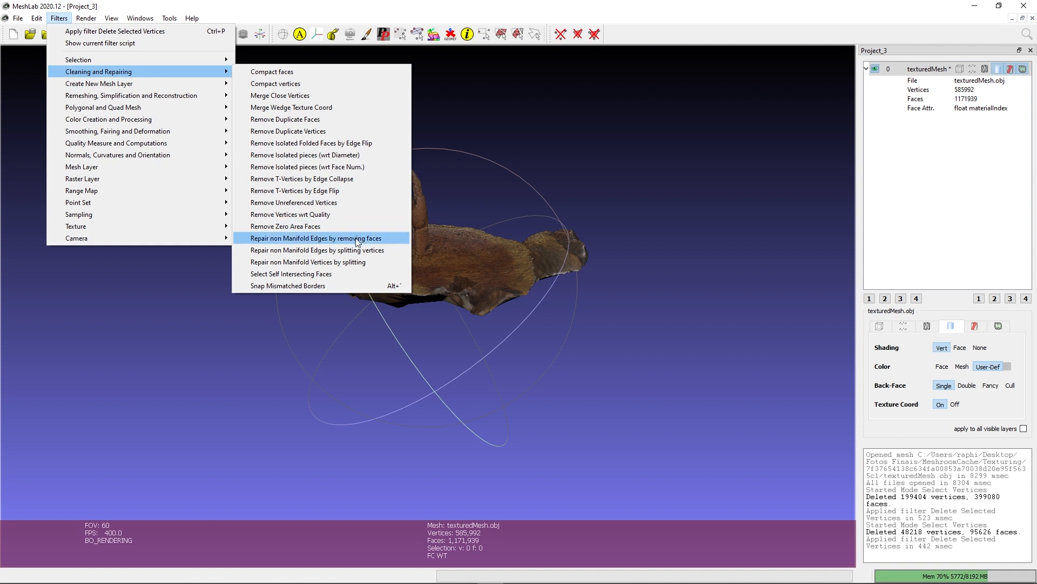
click(379, 238)
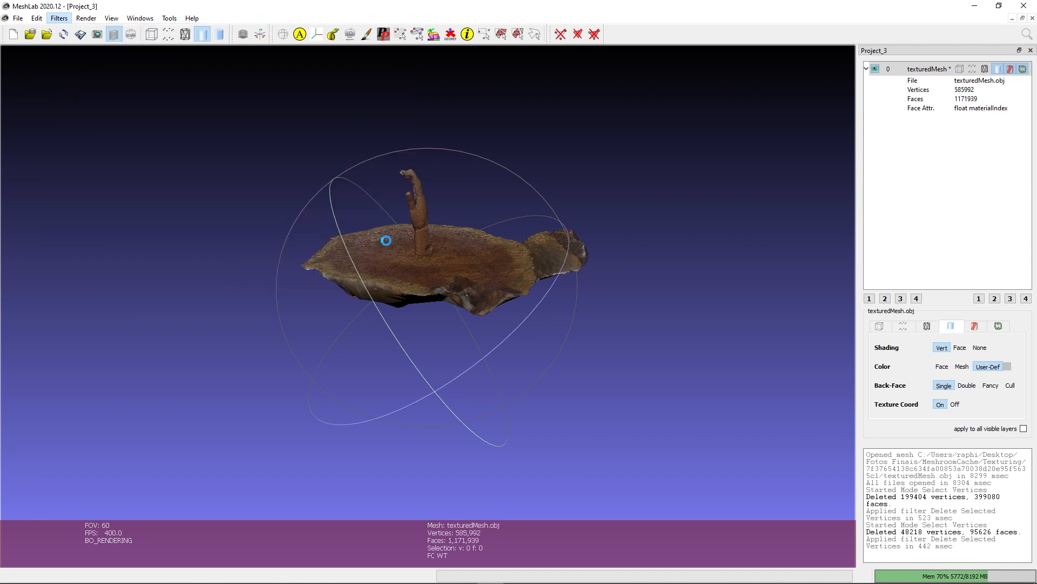
scroll(441, 217, down, 4)
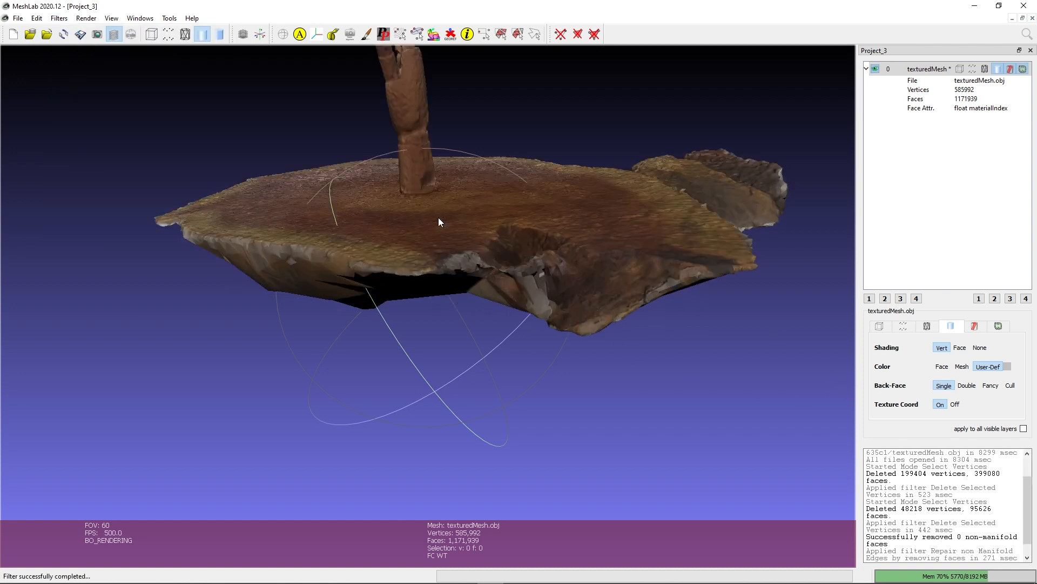
scroll(363, 262, up, 3)
drag(362, 263, 557, 342)
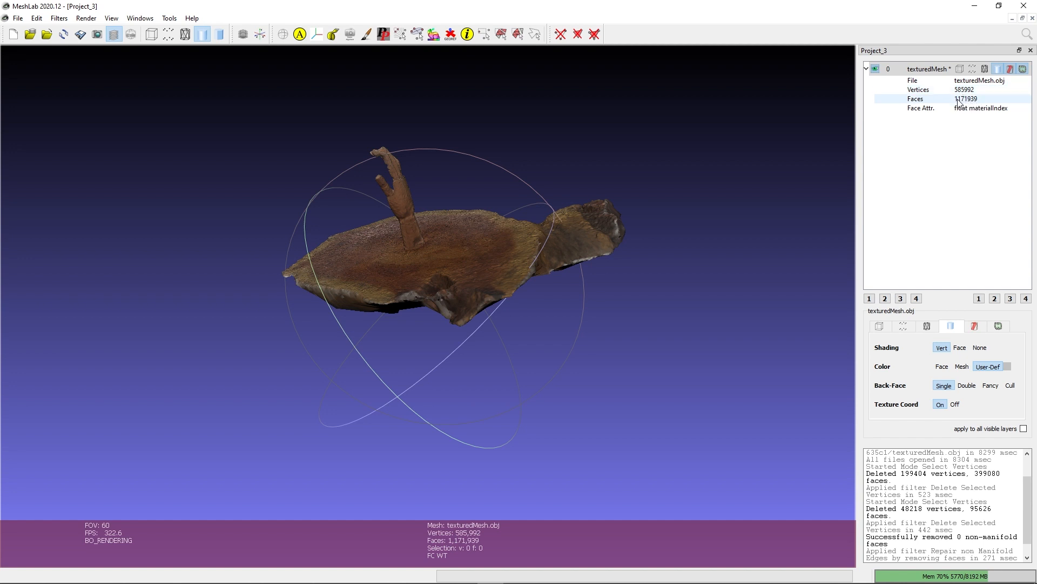
Simplify the mesh with Quadric Edge Collapse Decimation (with texture) to a target of 50000 faces.
drag(284, 231, 178, 103)
click(59, 18)
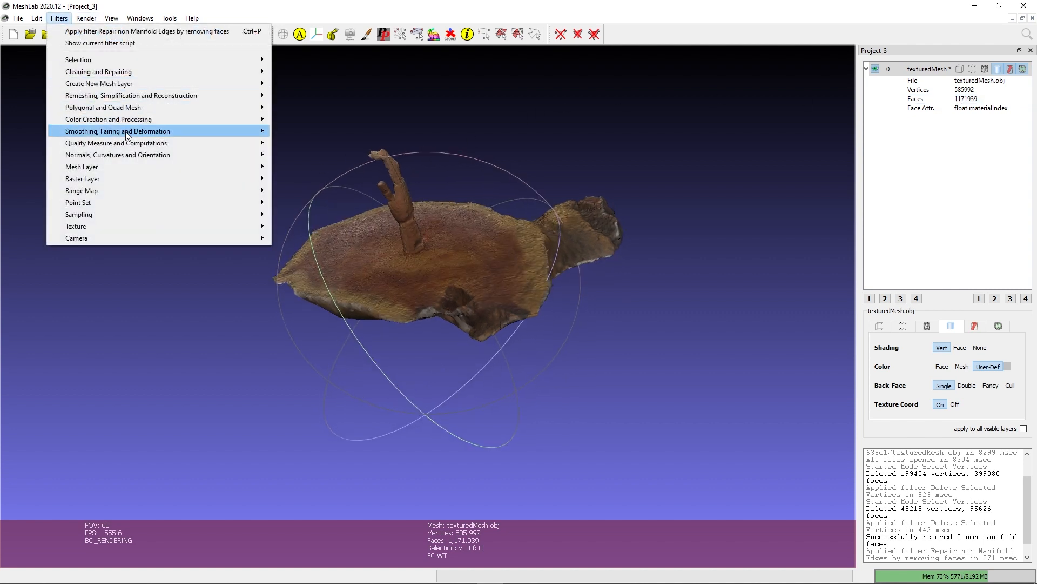
mouse_move(127, 134)
mouse_move(188, 100)
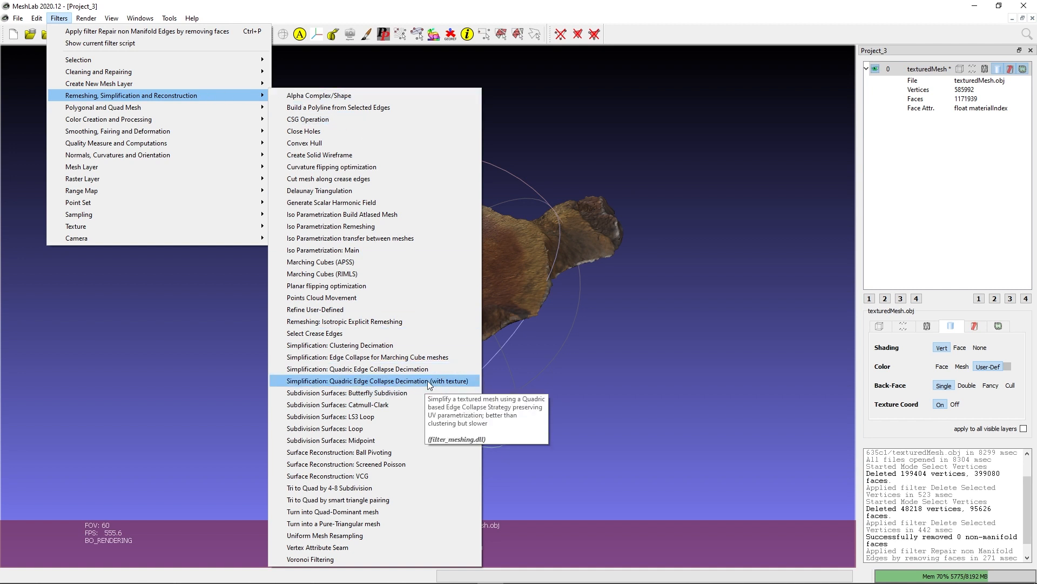
click(449, 380)
click(555, 235)
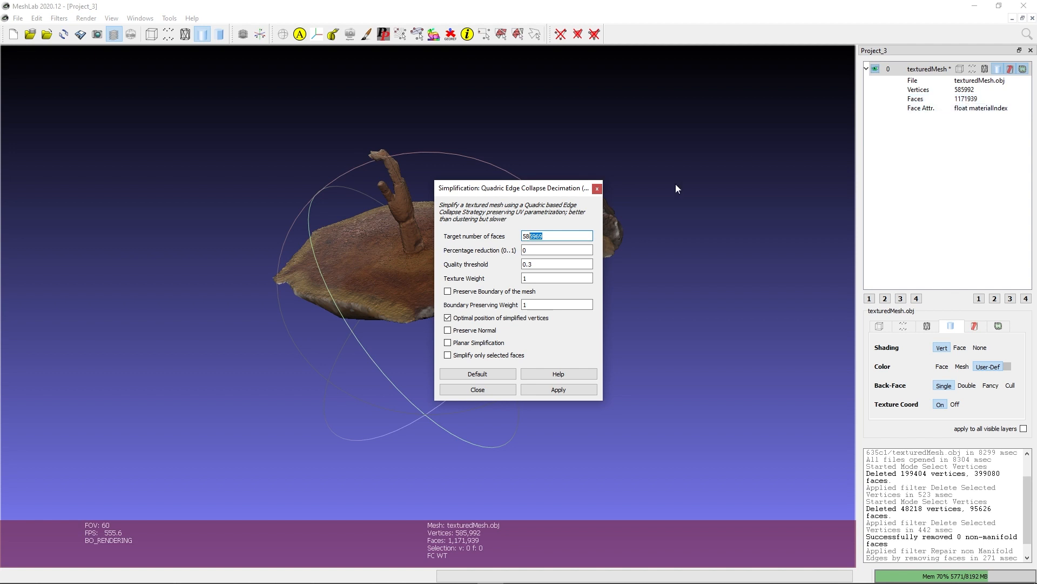
click(532, 236)
click(558, 235)
text(50000)
click(546, 392)
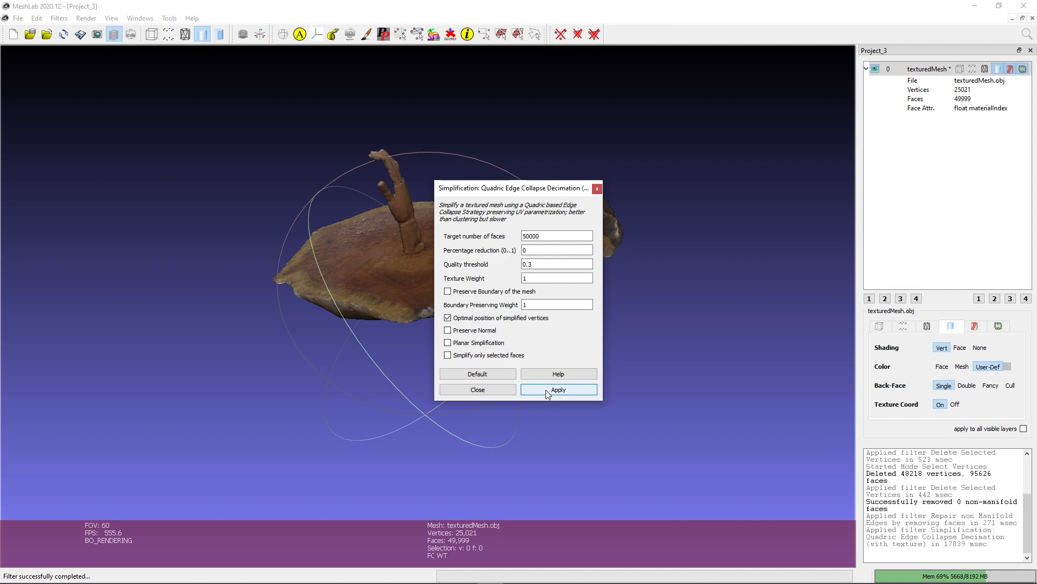
click(597, 188)
Inspect the simplified hand's fingers, palm and tabletop up close from several angles.
drag(452, 187, 506, 166)
scroll(507, 166, up, 5)
drag(569, 144, 590, 261)
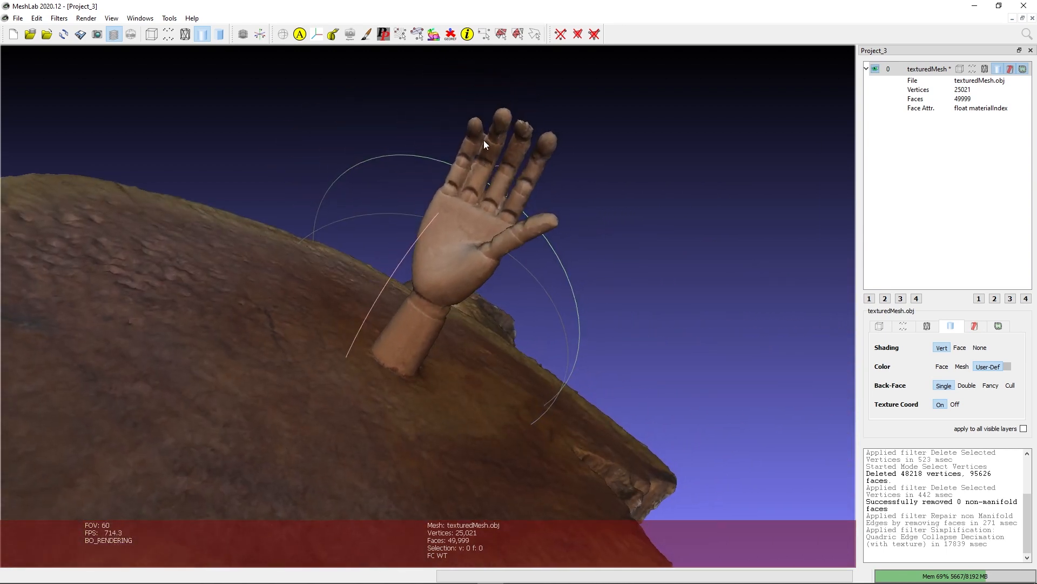
drag(556, 141, 482, 137)
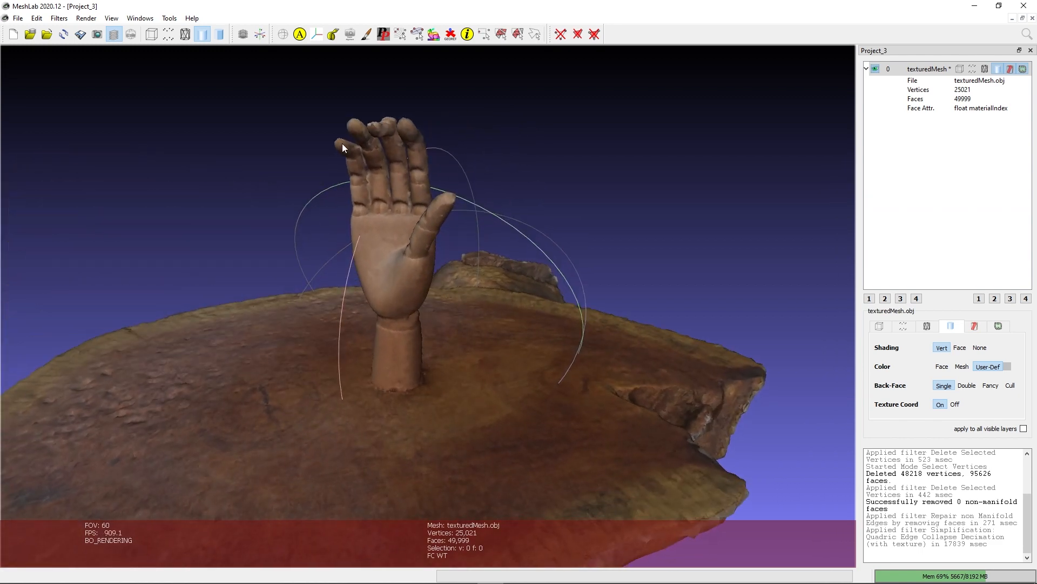
scroll(358, 131, up, 2)
scroll(368, 150, up, 2)
drag(369, 151, 527, 122)
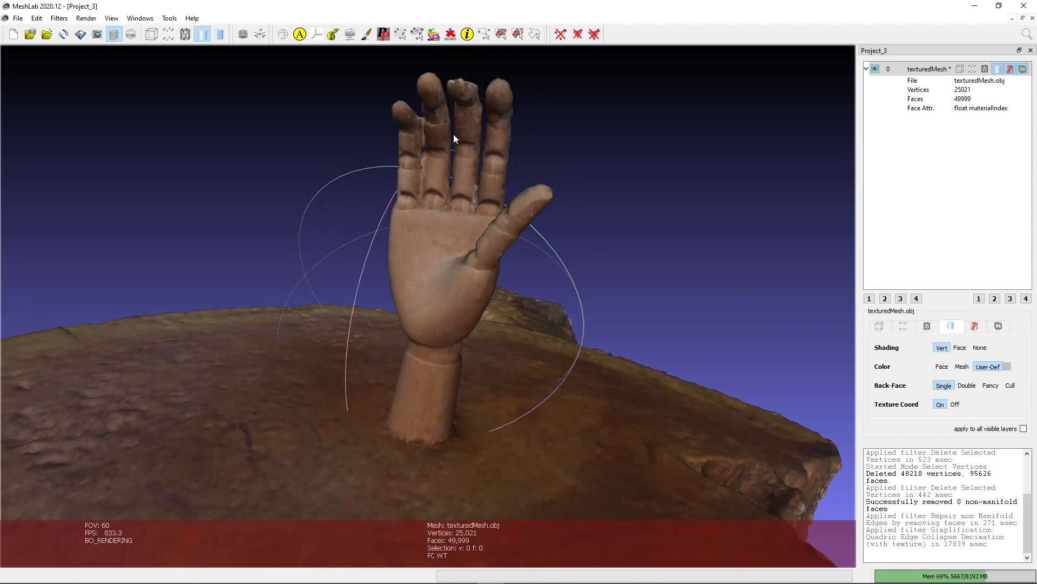
drag(427, 113, 543, 176)
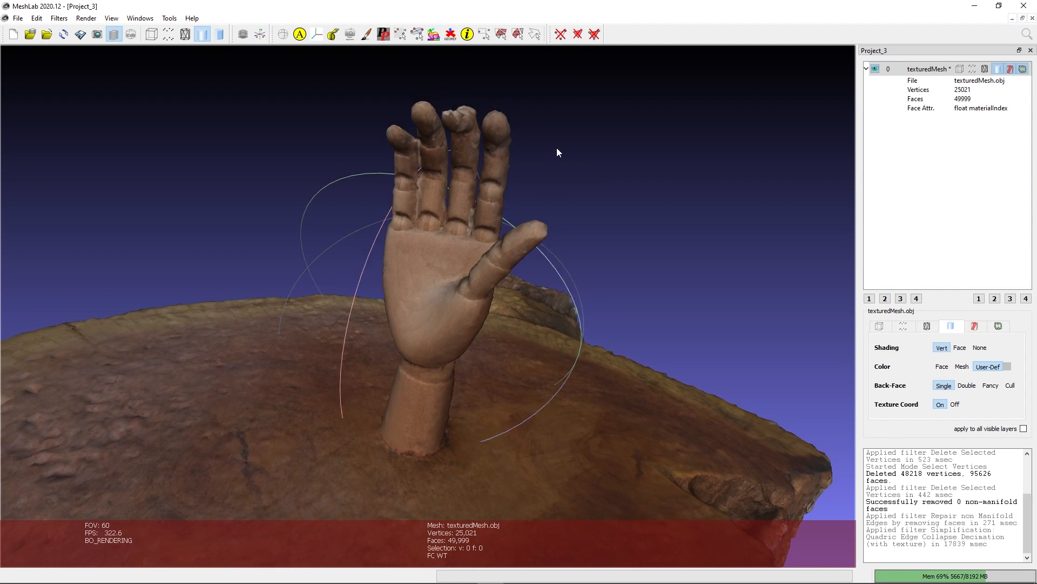
drag(593, 152, 383, 251)
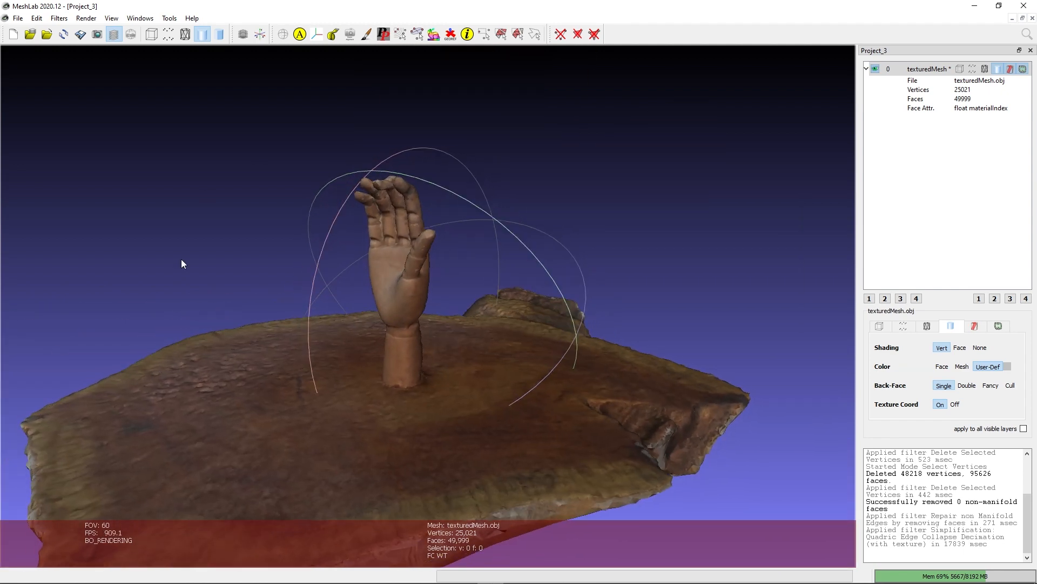
middle_drag(415, 308, 472, 294)
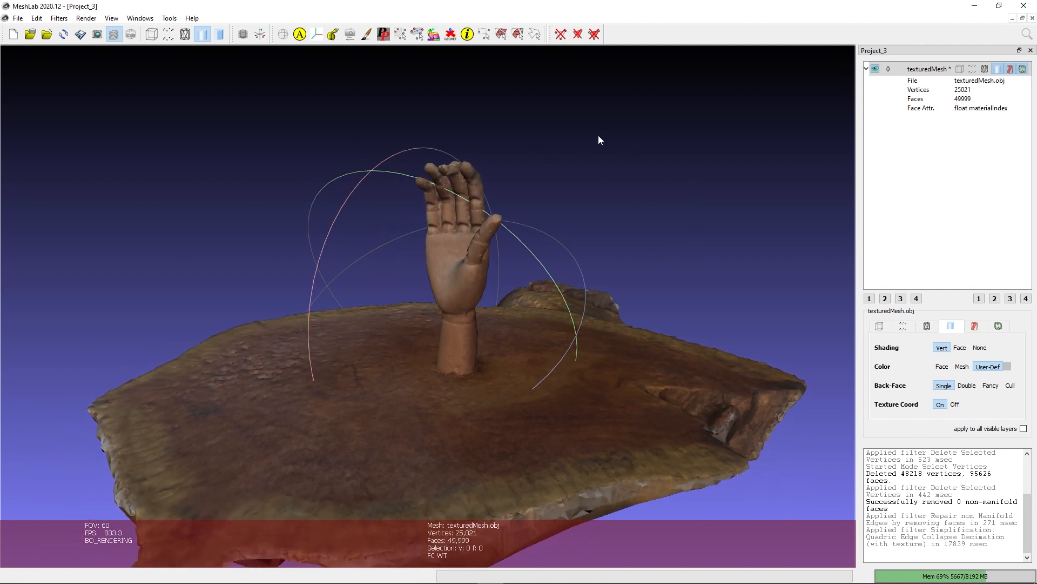
mouse_move(516, 205)
mouse_down()
mouse_move(570, 211)
mouse_move(505, 212)
mouse_up()
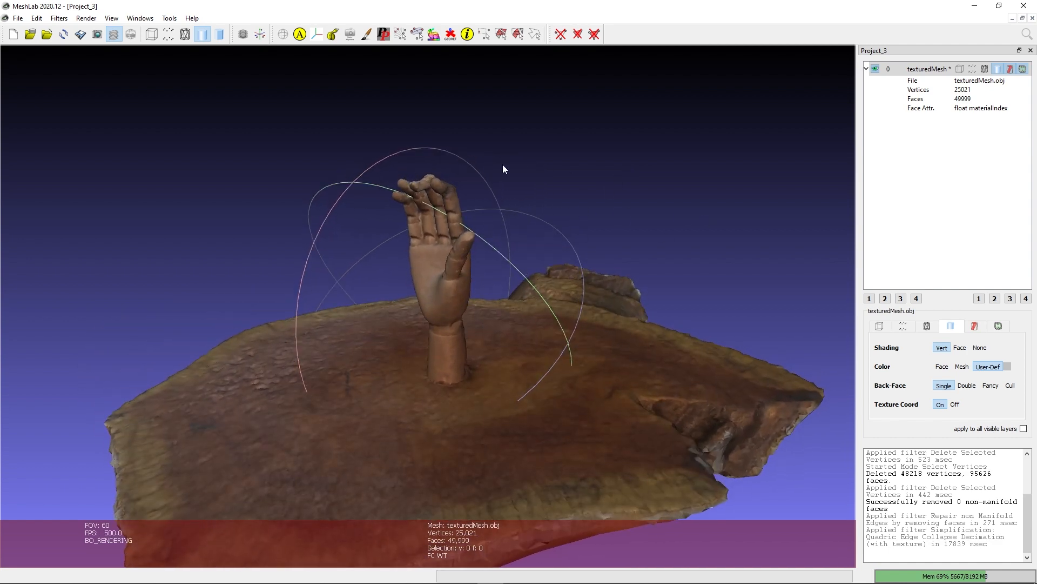
drag(404, 240, 524, 259)
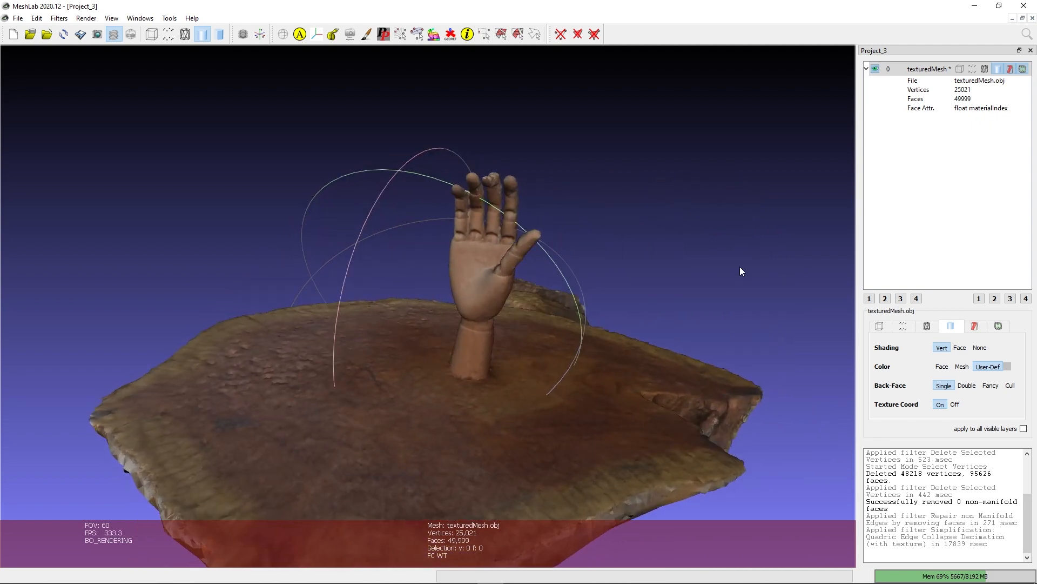
Apply Laplacian Smooth with 3 smoothing steps, 1D boundary smoothing and cotangent weighting, and check the hand.
click(79, 19)
mouse_move(59, 19)
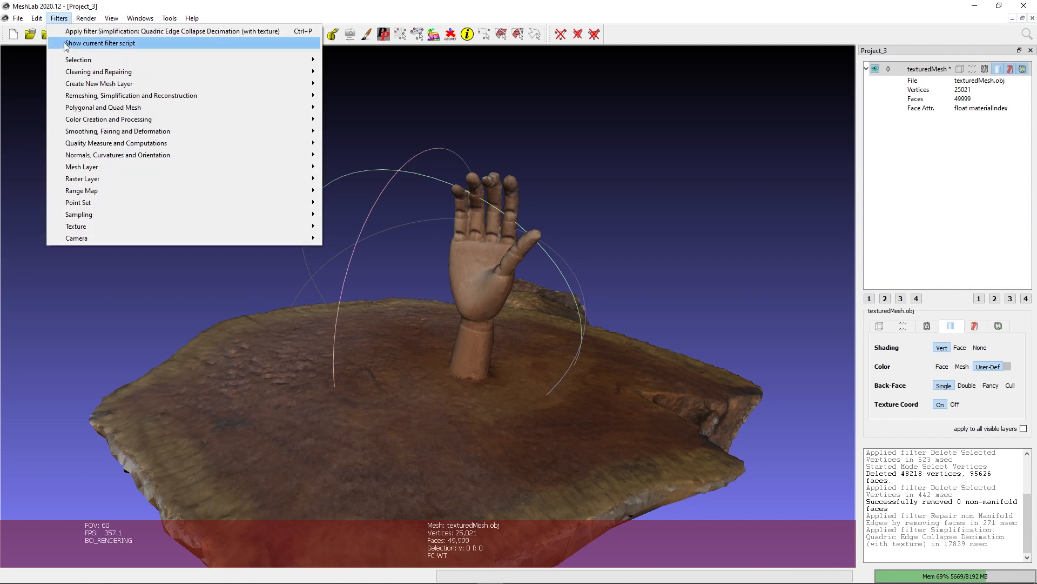
mouse_move(152, 135)
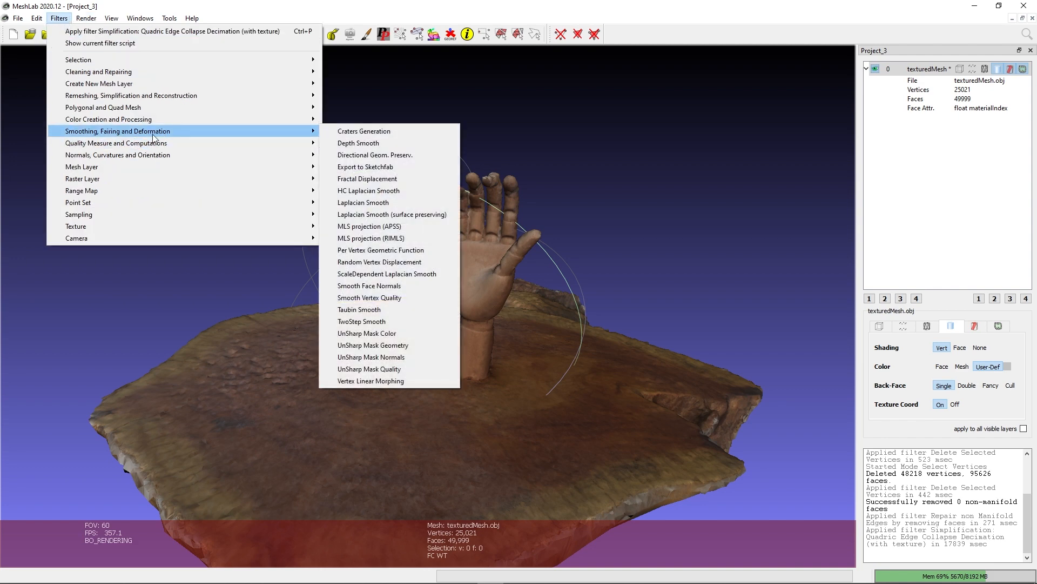
click(412, 207)
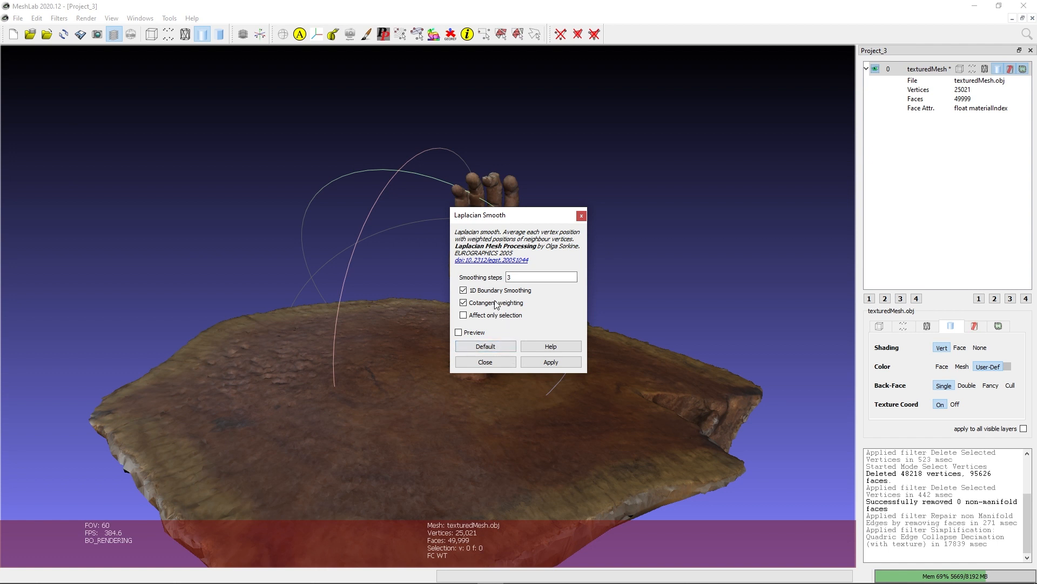
click(564, 363)
click(582, 216)
drag(576, 219, 561, 282)
scroll(474, 189, up, 3)
drag(475, 190, 537, 292)
scroll(527, 260, down, 8)
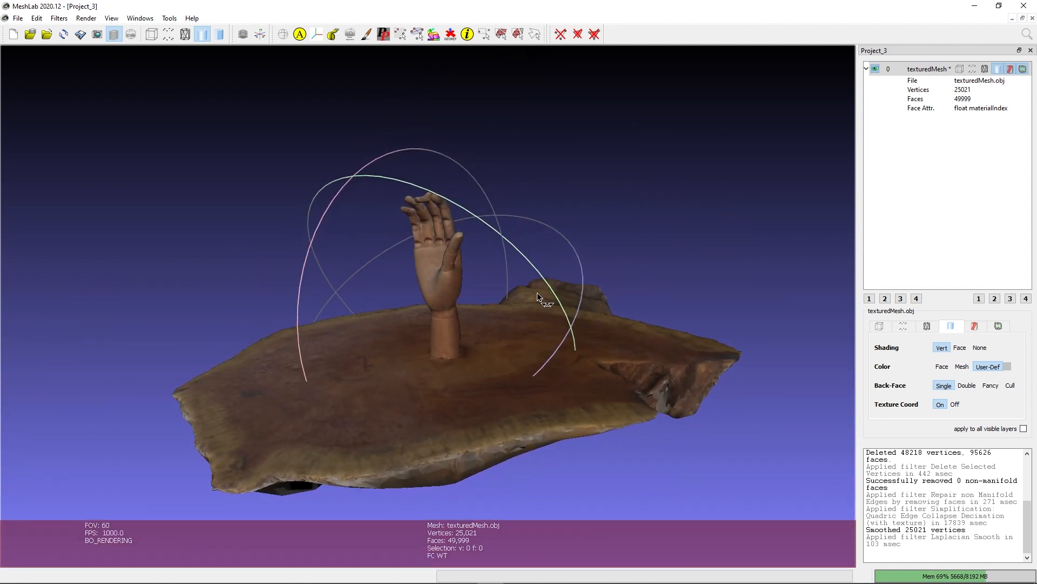
click(18, 18)
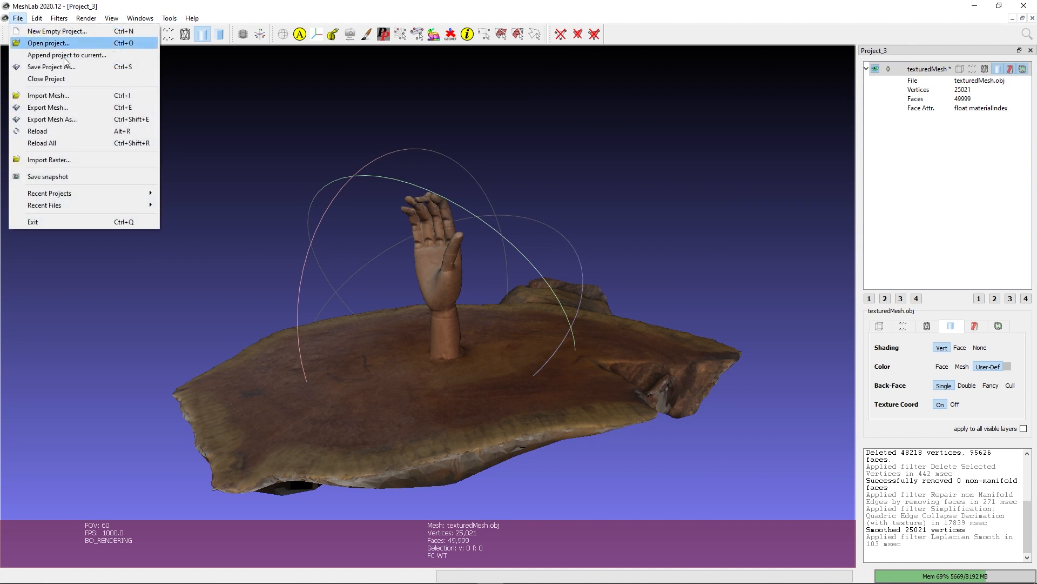
click(85, 111)
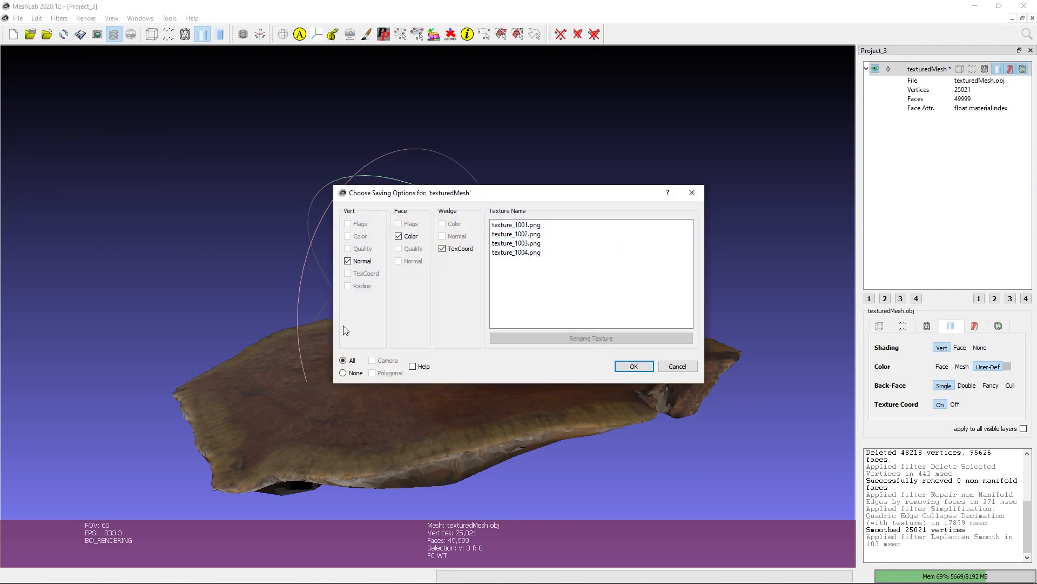
click(676, 366)
Export the mesh under the new name Teste.obj with vertex normals, face color and wedge texture coordinates.
click(18, 18)
click(67, 118)
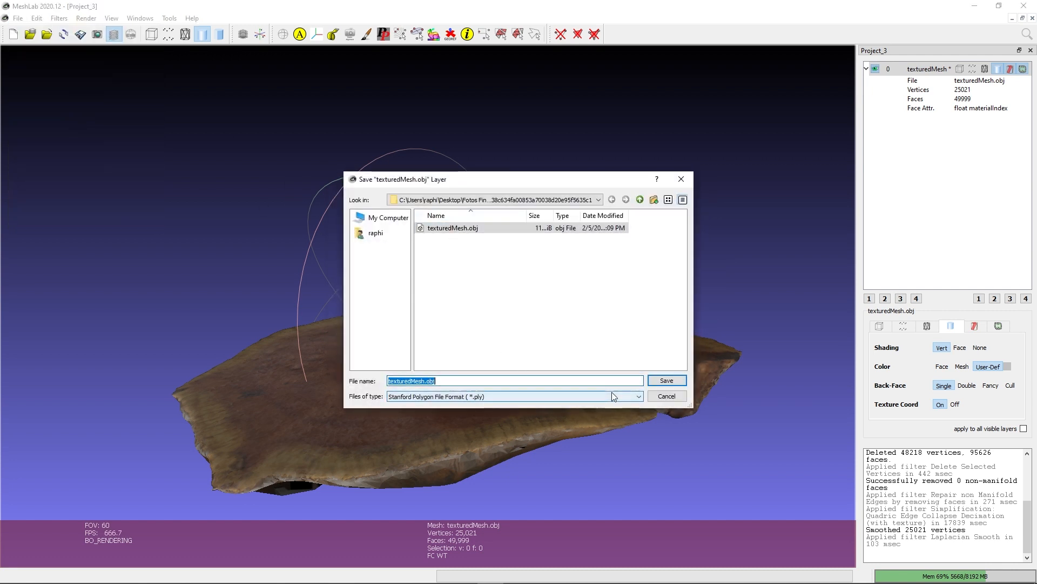
click(427, 381)
double_click(427, 380)
text(Teste)
key(Return)
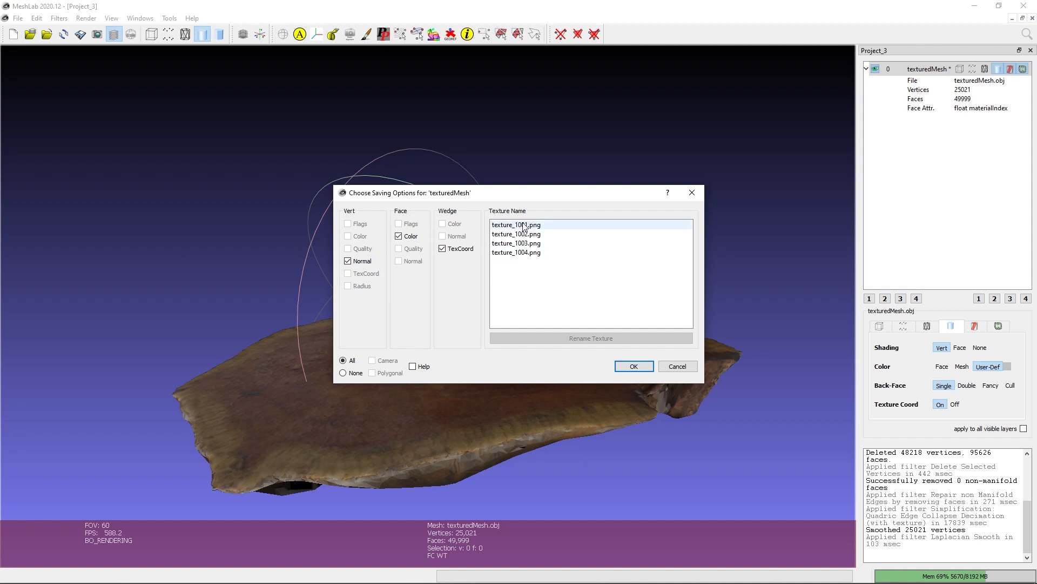
click(645, 366)
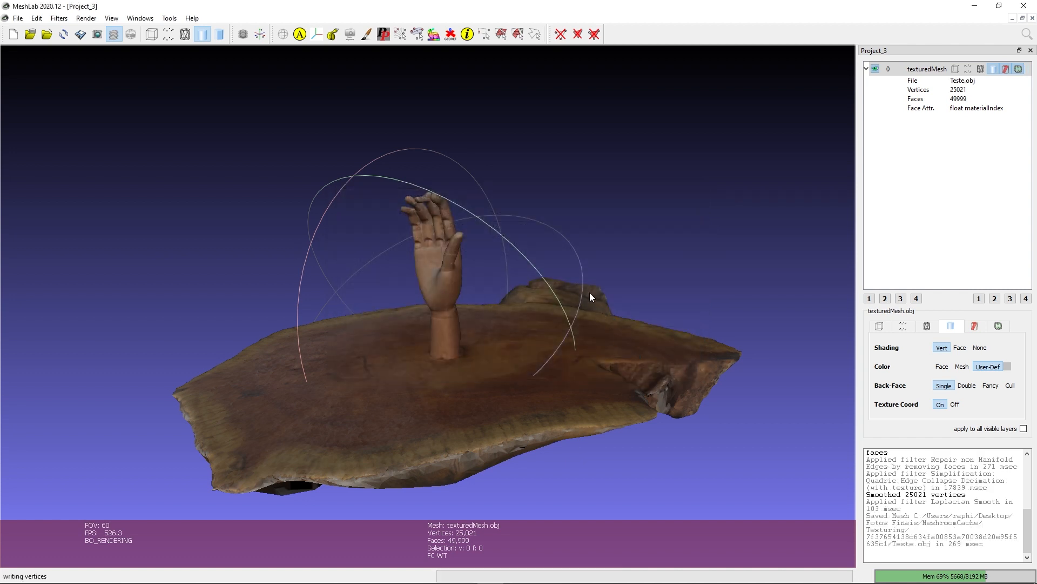